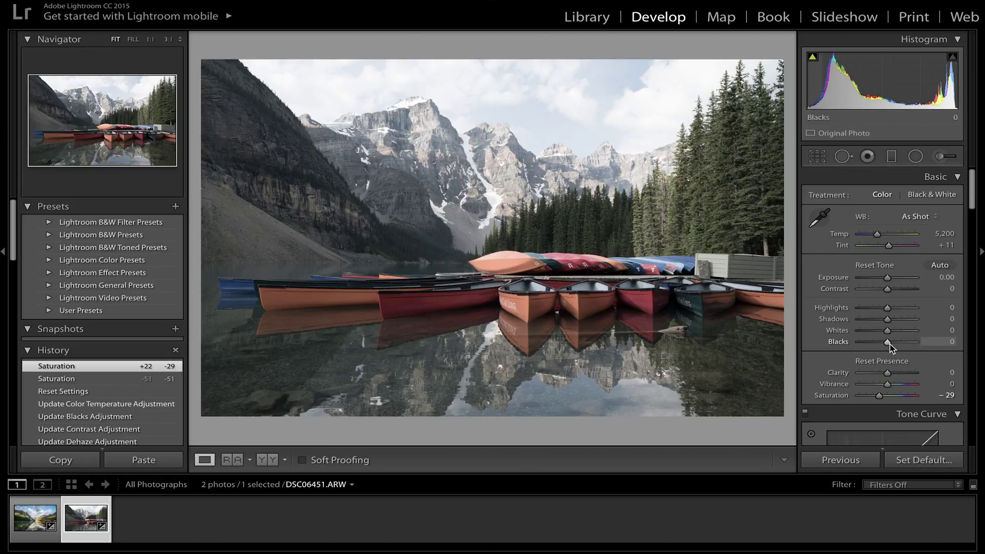
Preview where the shadows clip to black on the Blacks slider
alt+click(888, 344)
Darken Blacks to −25, then preview highlight clipping to set Whites to +37
drag(889, 344, 898, 336)
alt+click(888, 331)
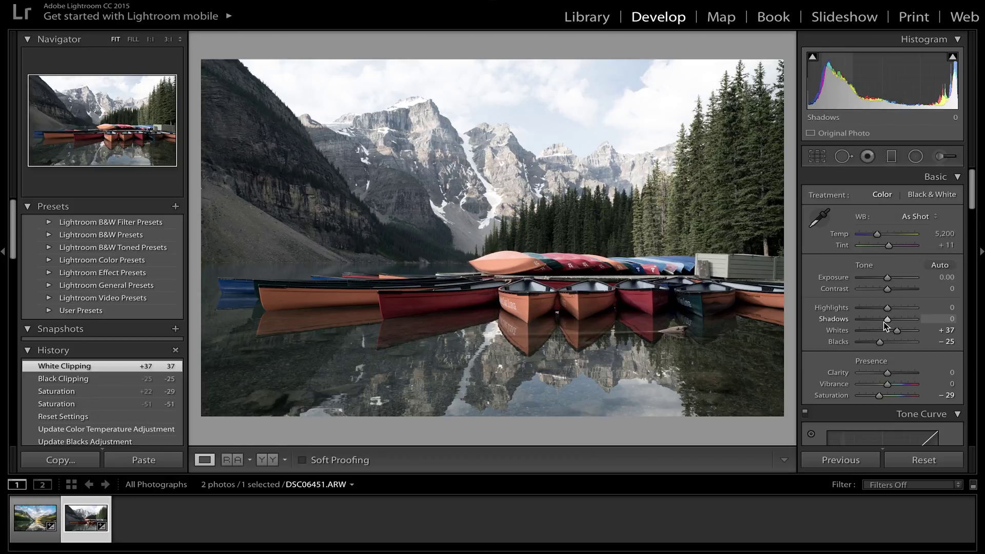
Lift Shadows to +39 alongside Highlights at −51
mouse_move(886, 321)
mouse_down()
mouse_move(901, 321)
mouse_move(856, 312)
mouse_move(869, 313)
mouse_move(869, 324)
mouse_move(924, 323)
mouse_move(836, 319)
mouse_move(870, 321)
mouse_up()
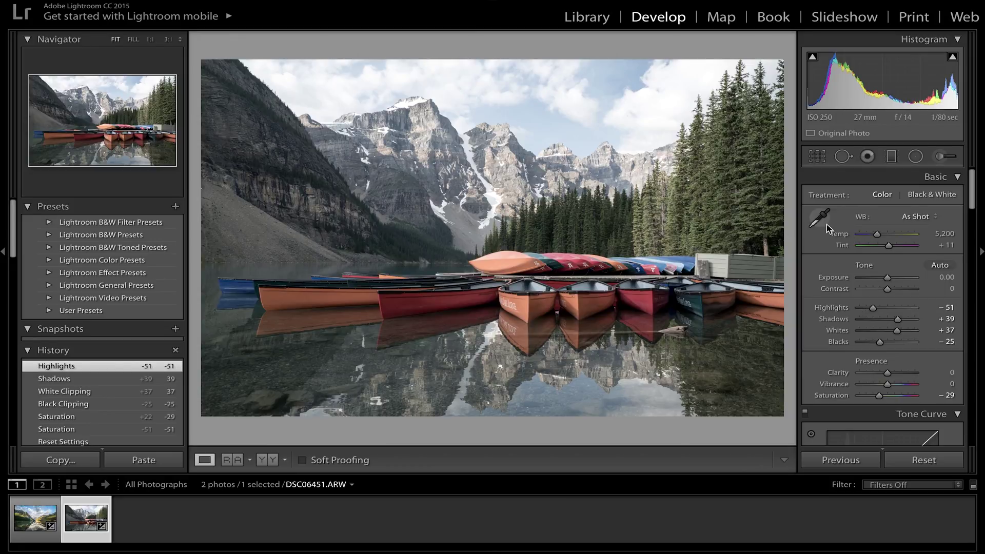
click(877, 236)
Warm Temp in small steps to about 6,089 and ease Saturation back from −29 toward zero
drag(877, 236, 882, 239)
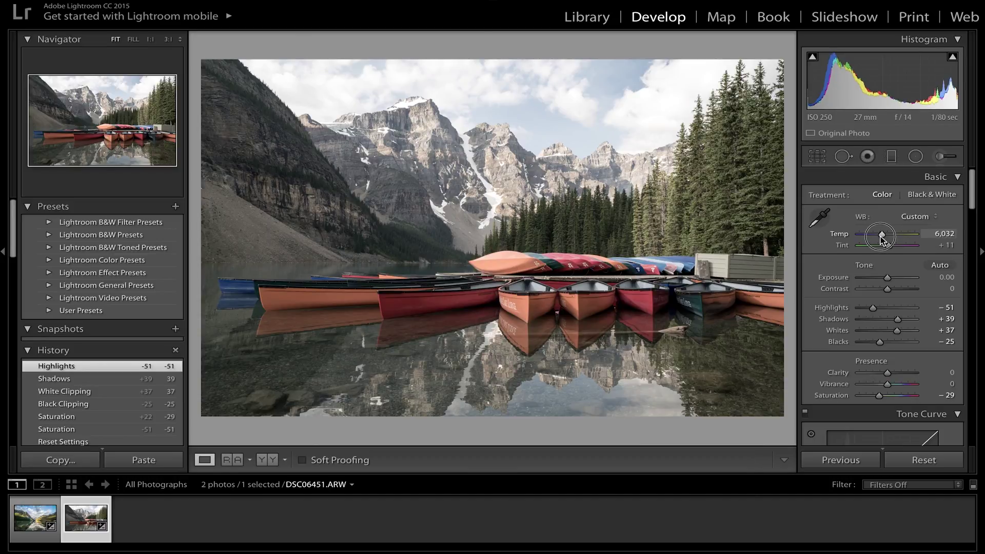
drag(882, 239, 880, 240)
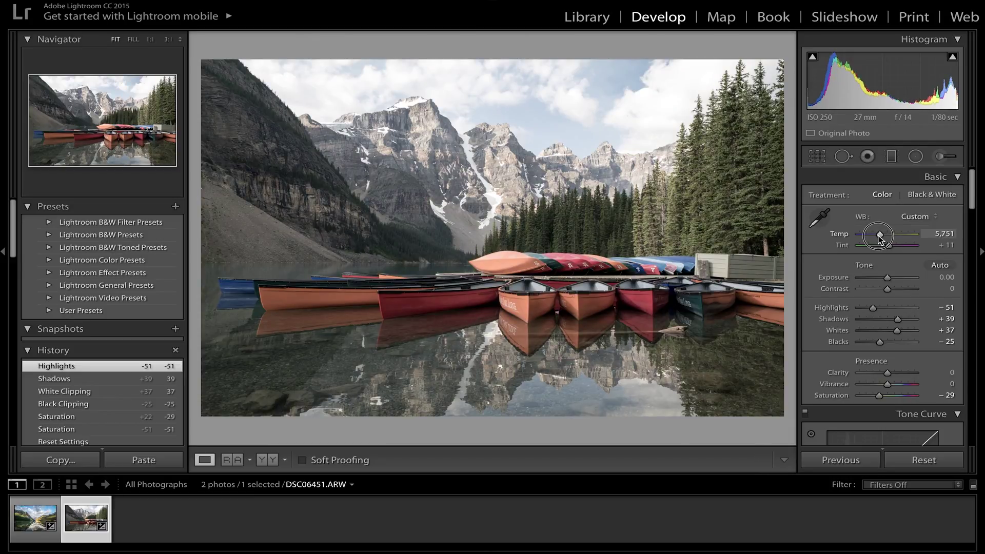
drag(881, 240, 881, 239)
drag(879, 396, 896, 390)
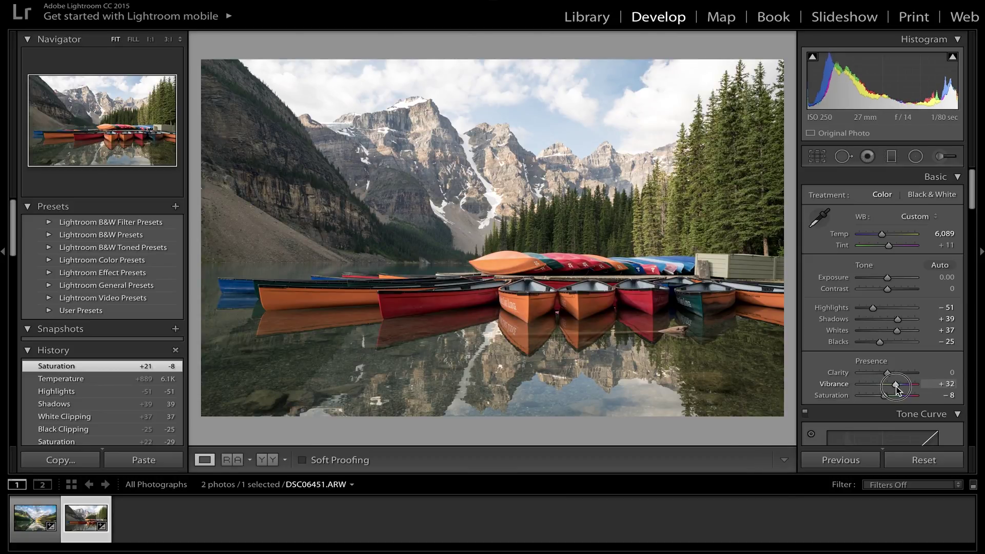
Set Vibrance to +30 and Saturation to −14, and raise Contrast to +28
drag(897, 390, 882, 400)
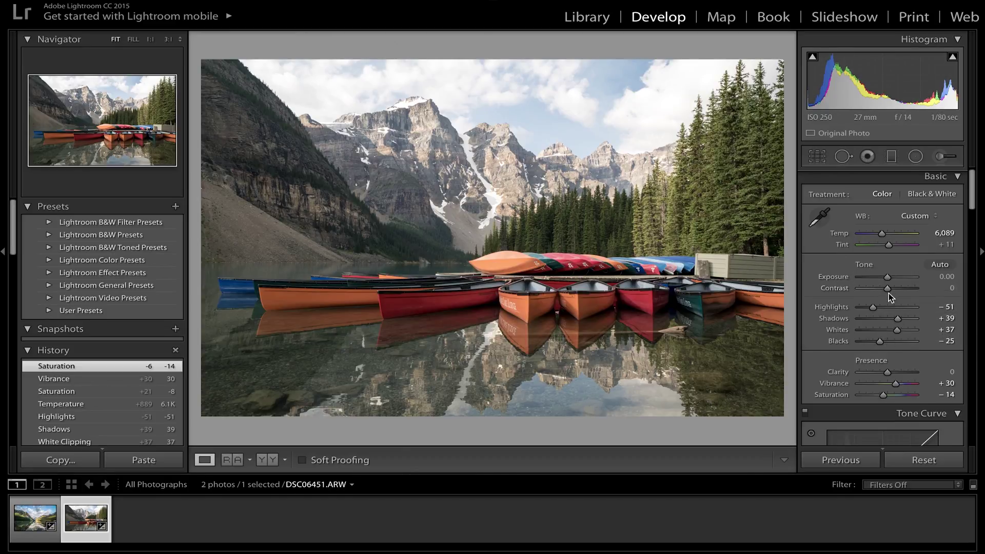
drag(889, 287, 897, 296)
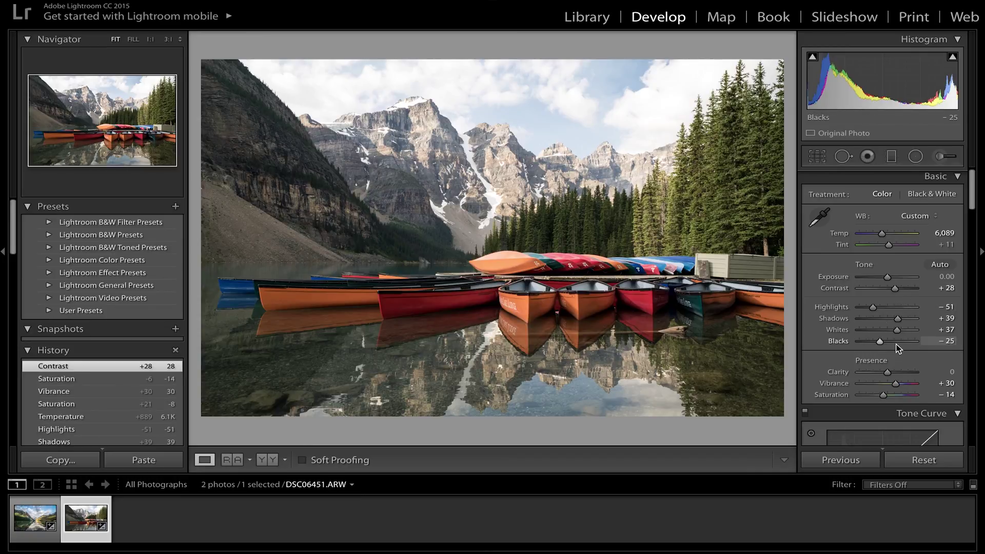
Add Clarity +20, then reset all settings to compare and undo the reset with Ctrl+Z
scroll(900, 337, down, 2)
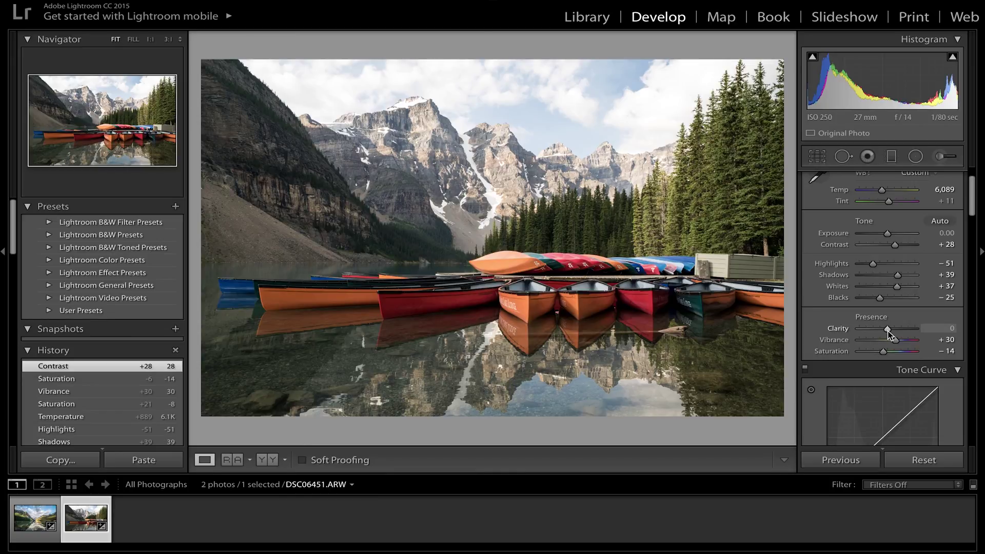
drag(886, 332, 893, 333)
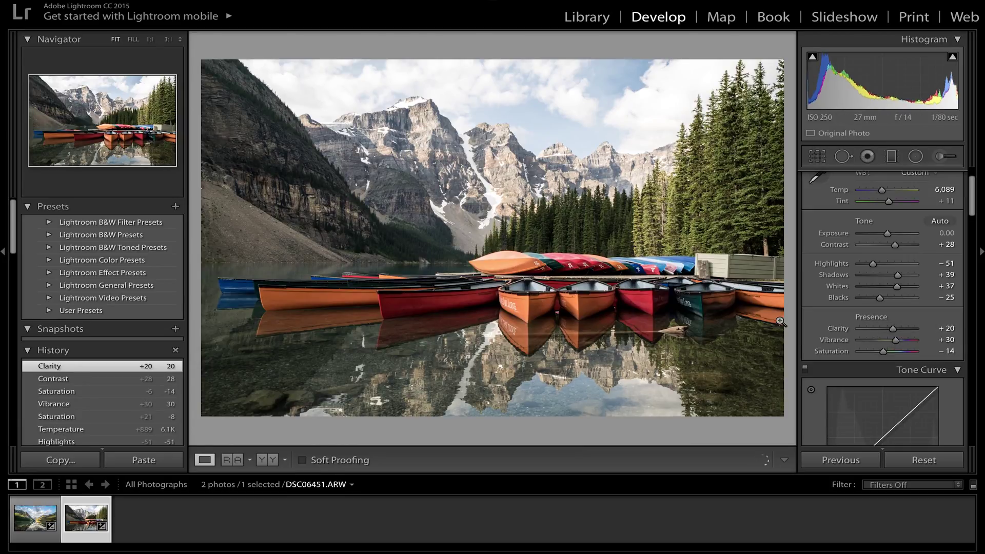
scroll(850, 290, down, 3)
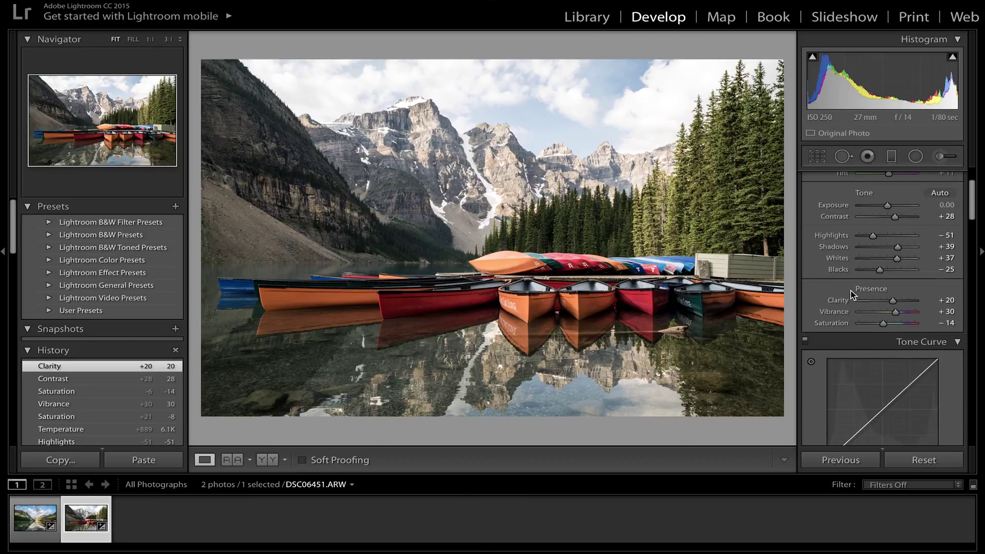
scroll(851, 291, down, 3)
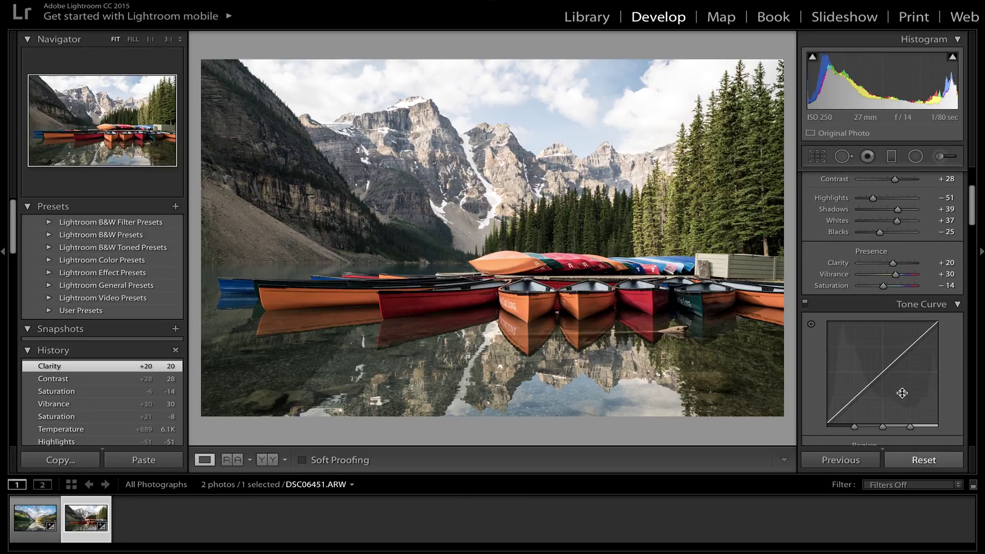
click(917, 461)
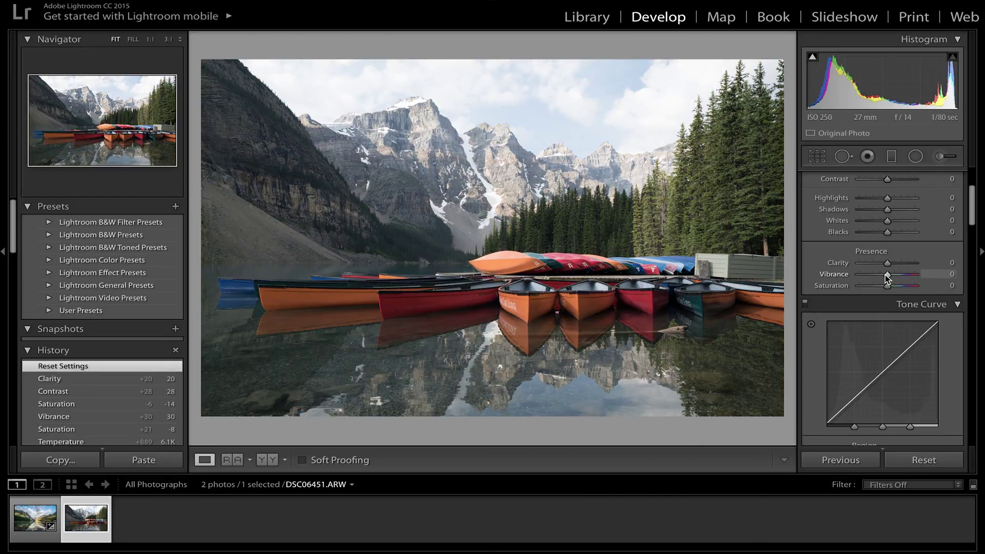
key(ctrl+z)
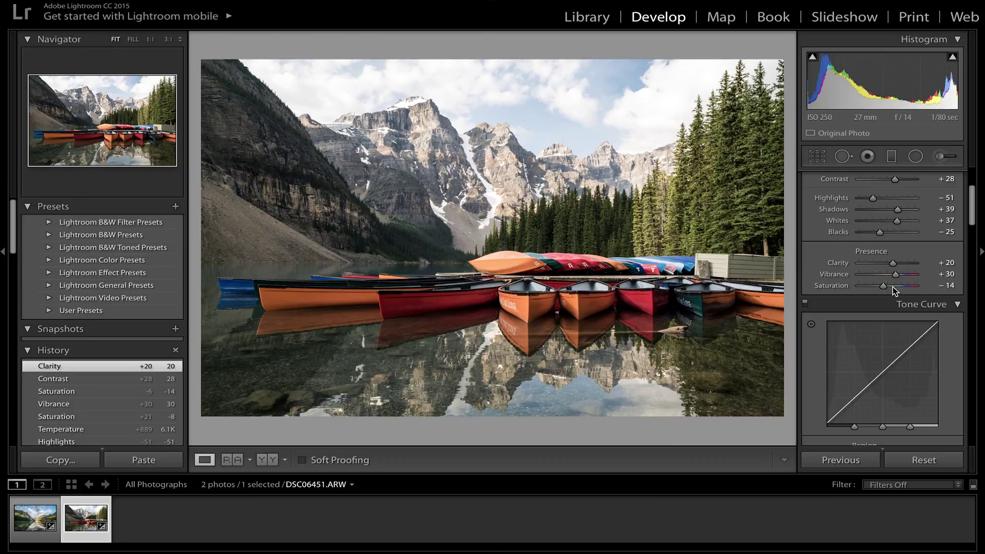
scroll(906, 294, down, 5)
Boost HSL saturation: Red +15, Orange +16, Yellow +13, Green +32, Aqua +38
scroll(907, 295, down, 3)
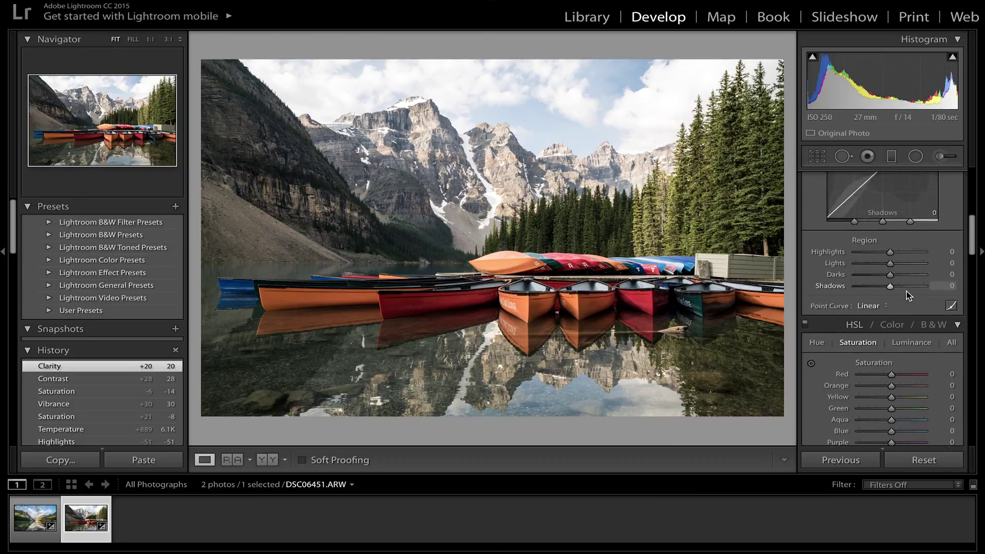
scroll(872, 246, up, 3)
scroll(863, 241, up, 3)
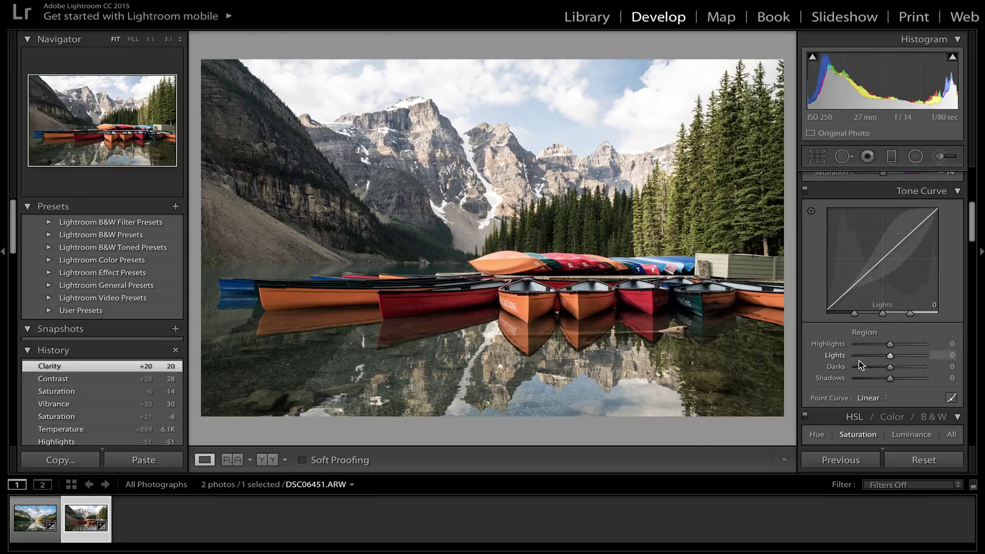
scroll(859, 360, down, 3)
scroll(858, 360, down, 4)
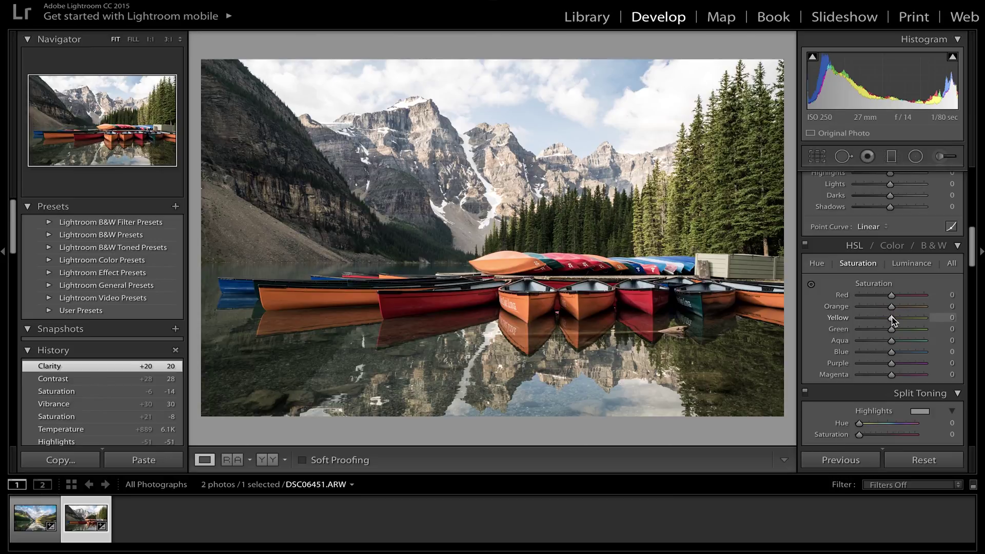
drag(889, 296, 896, 323)
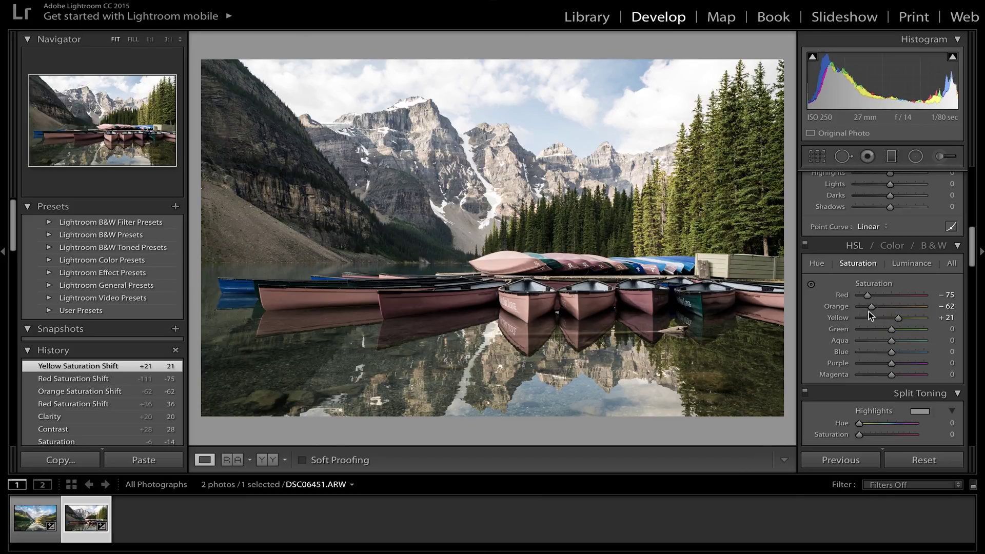
double_click(838, 319)
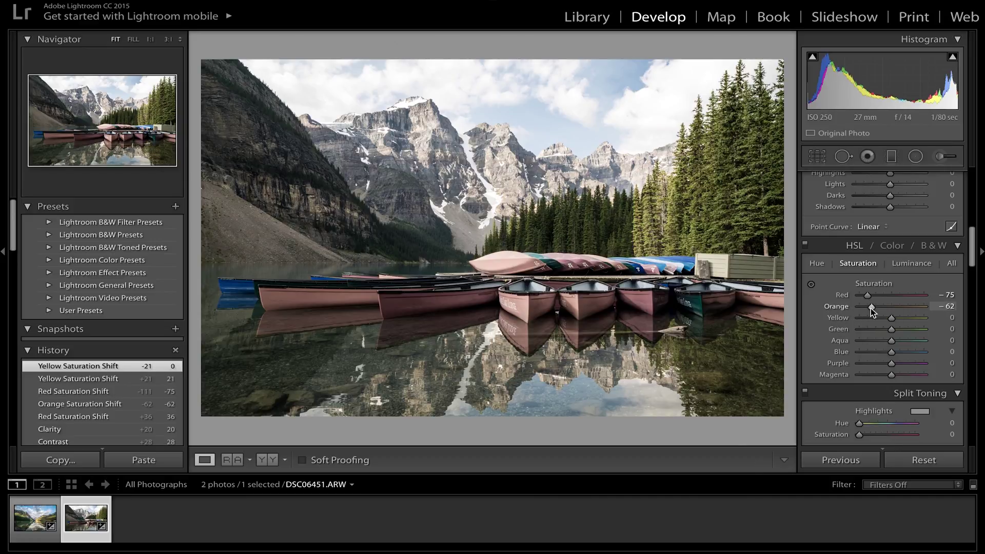
drag(874, 306, 888, 330)
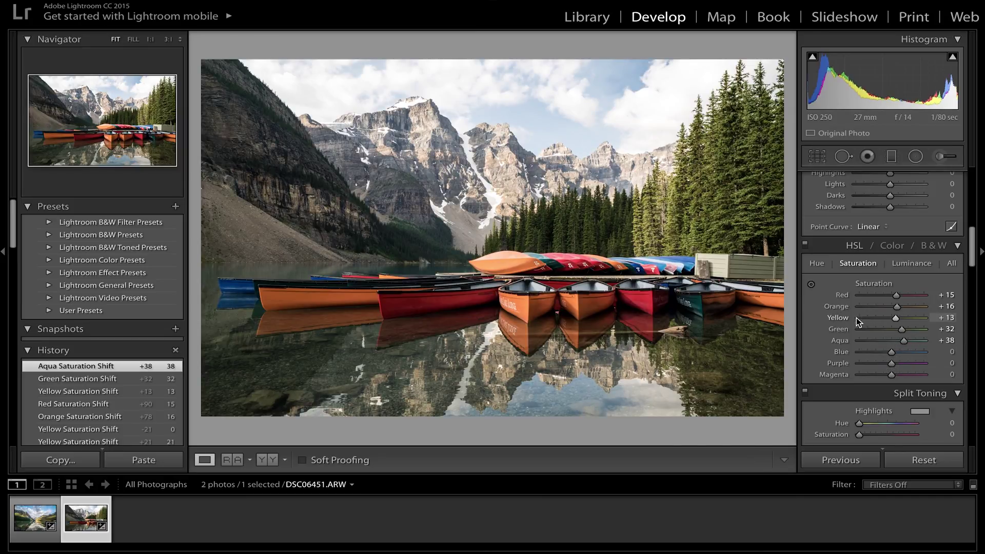
Sharpen with Amount 50 and Masking 8, and set Luminance noise reduction to 10
scroll(889, 334, down, 5)
scroll(890, 337, down, 2)
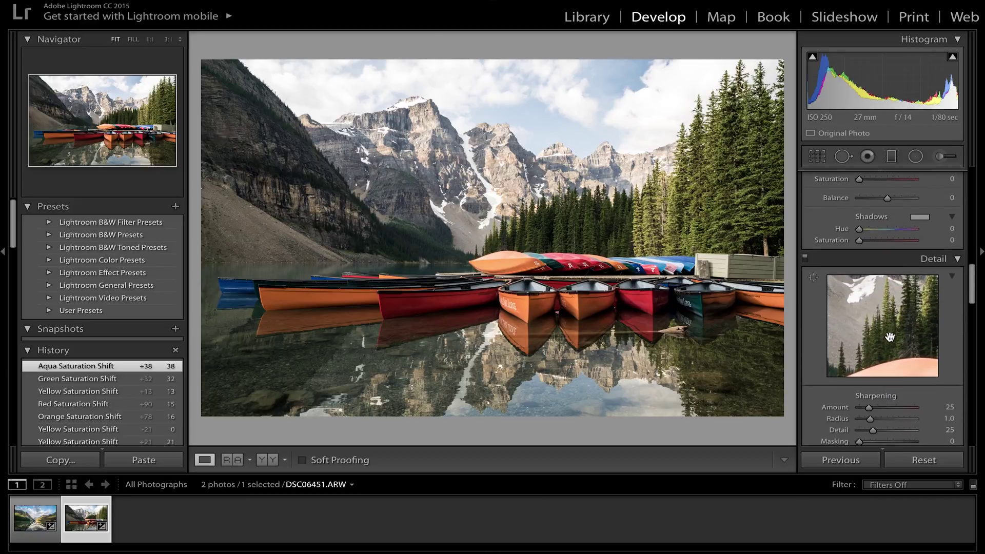
scroll(891, 340, down, 2)
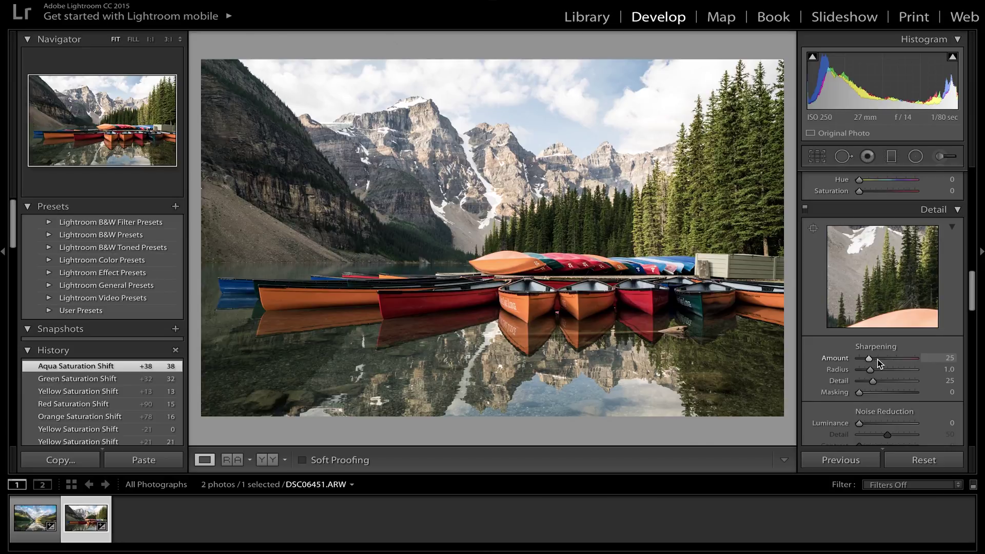
drag(878, 360, 878, 359)
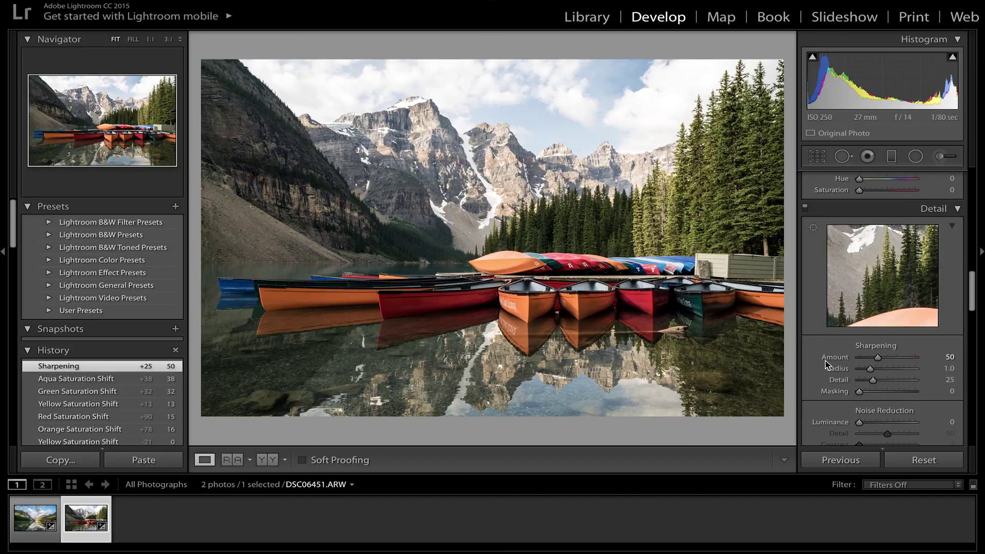
drag(859, 391, 867, 426)
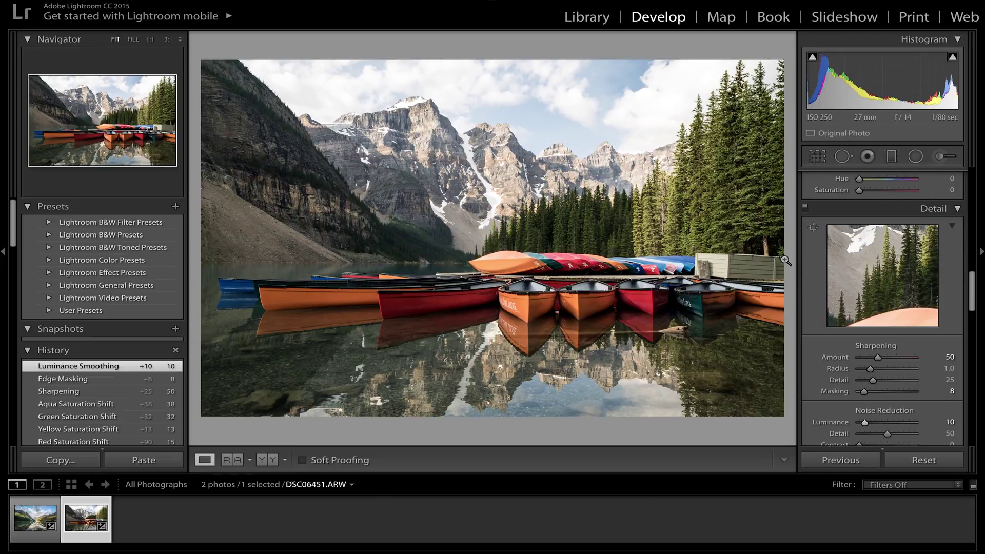
scroll(837, 326, down, 5)
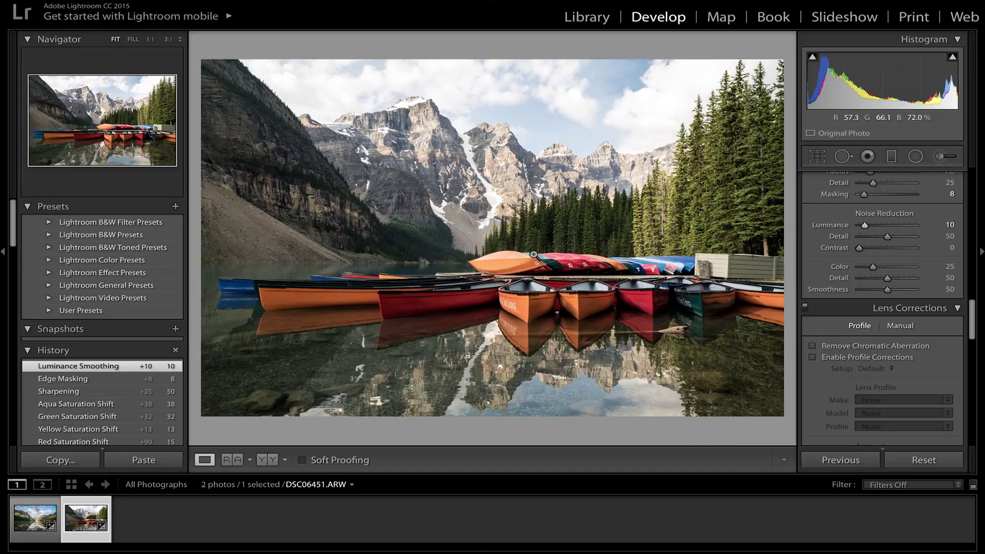
click(513, 252)
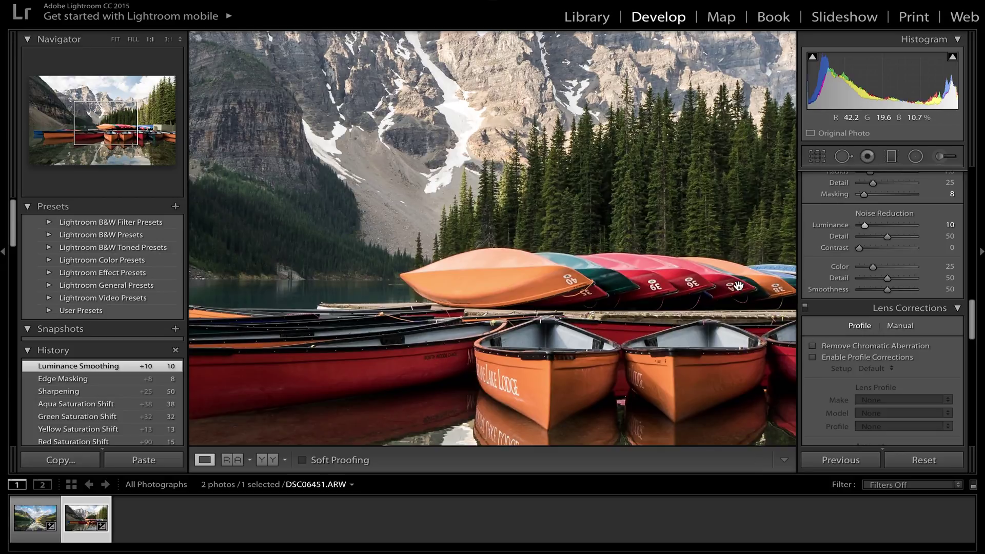
Turn on Remove Chromatic Aberration while inspecting the canoes at 1:1
drag(789, 353, 686, 277)
drag(597, 278, 533, 272)
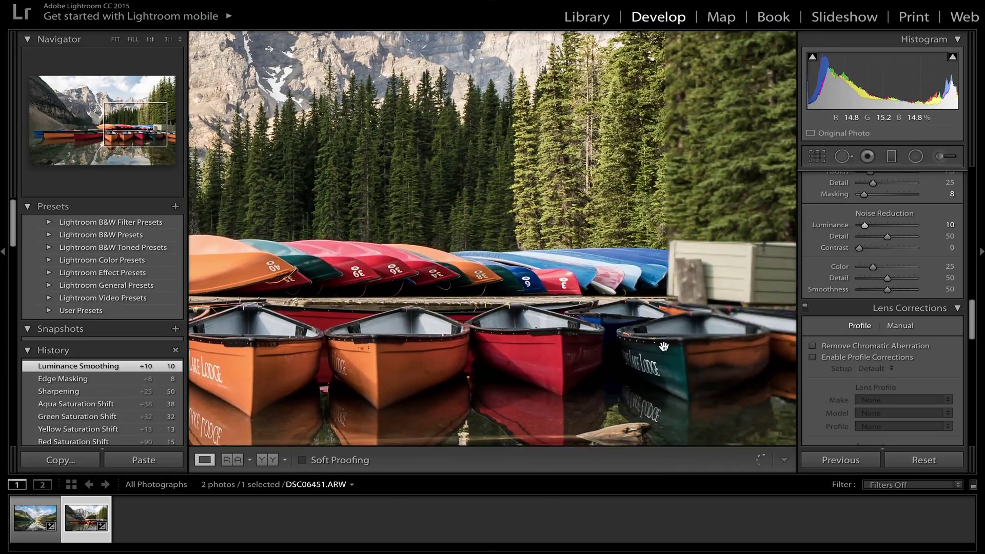
click(812, 347)
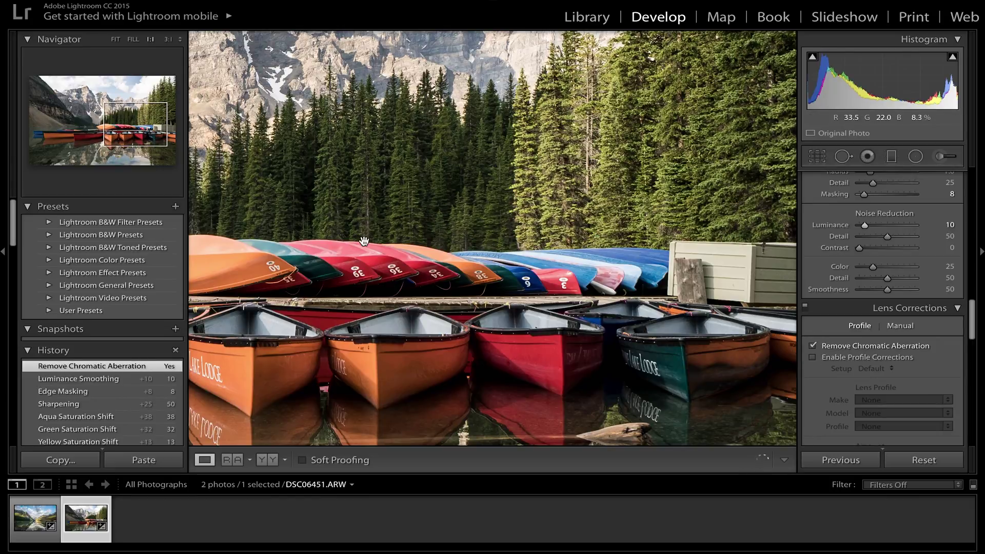
Try the Sony FE 16-35mm lens profile correction, then switch it back off
drag(361, 268, 533, 301)
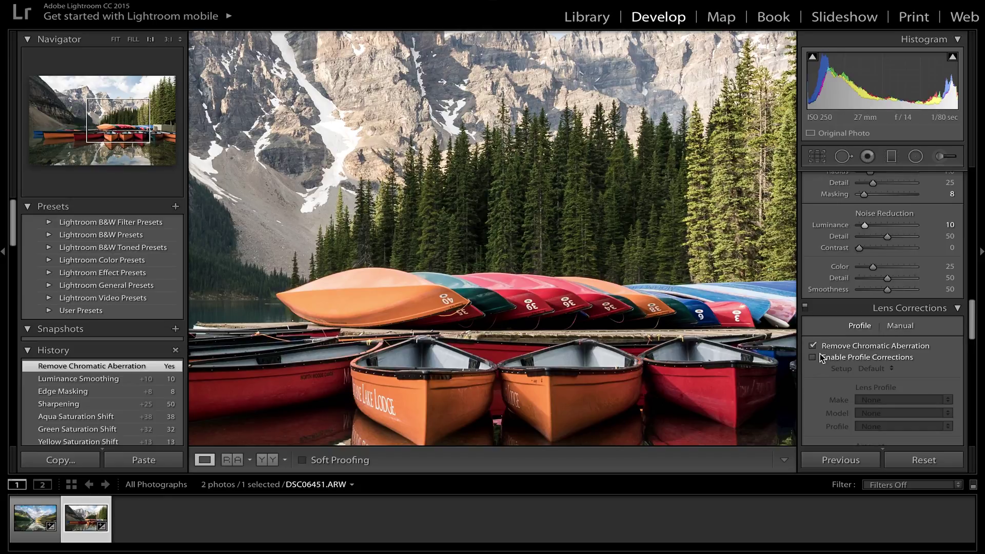
click(682, 303)
click(681, 303)
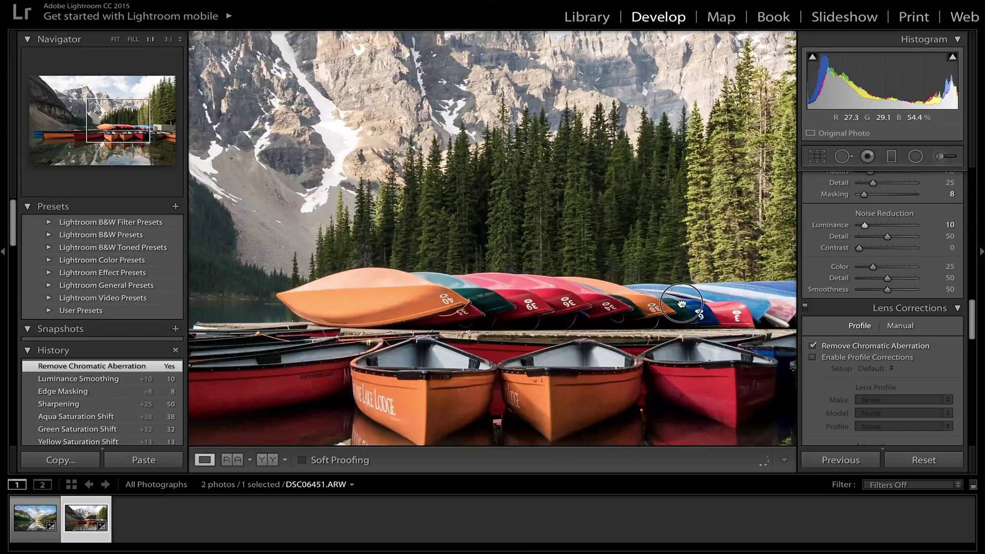
click(682, 304)
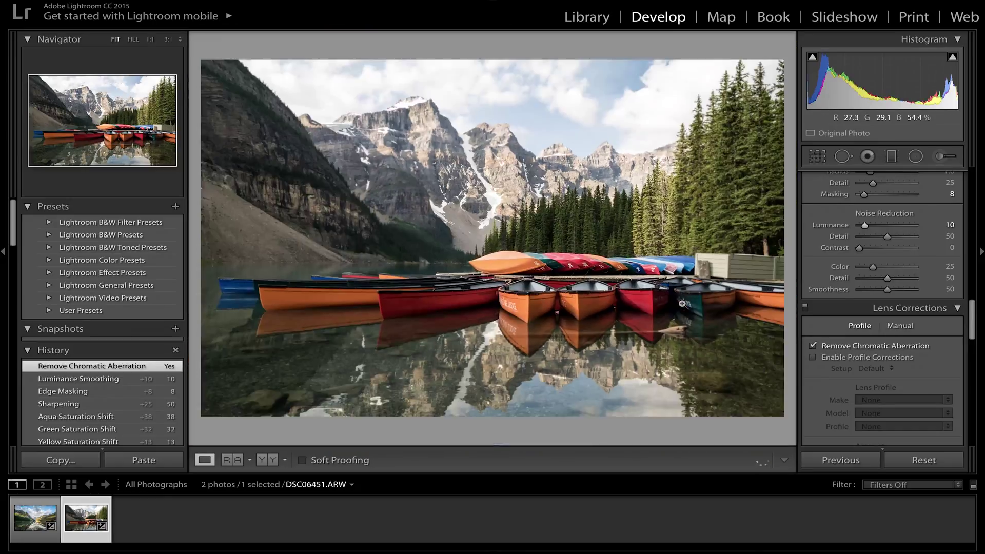
click(812, 358)
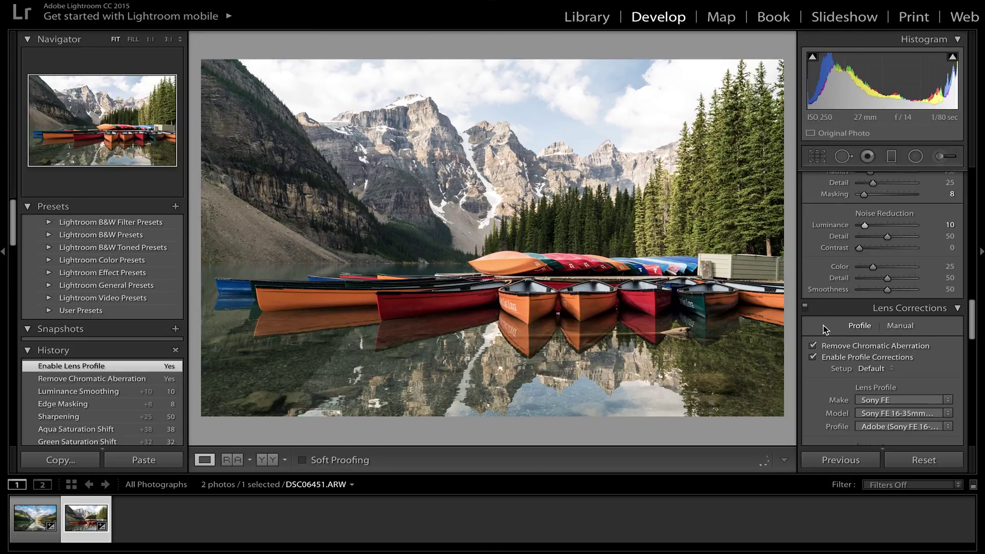
click(815, 358)
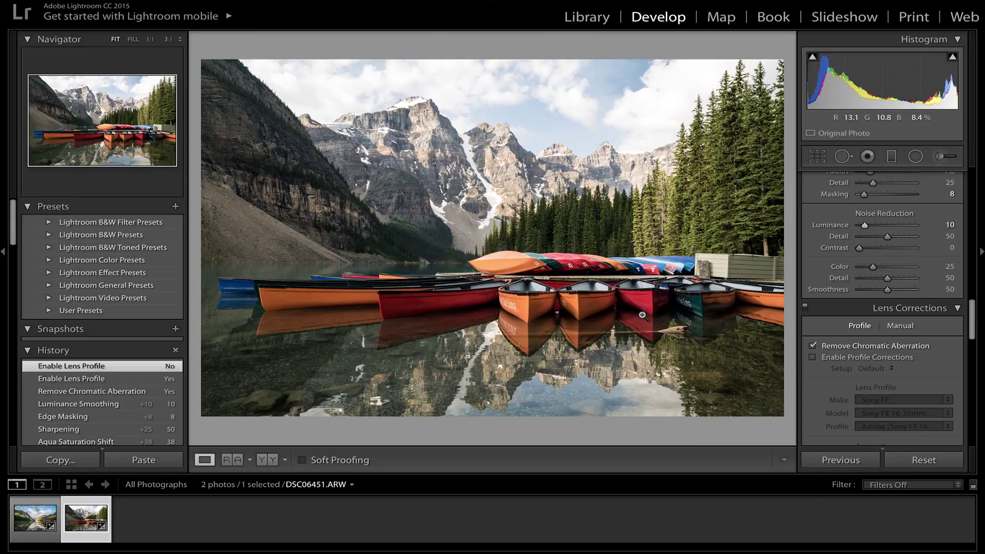
Test Transform rotation tilts with Constrain Crop on, then reset Rotate to 0
scroll(882, 321, down, 5)
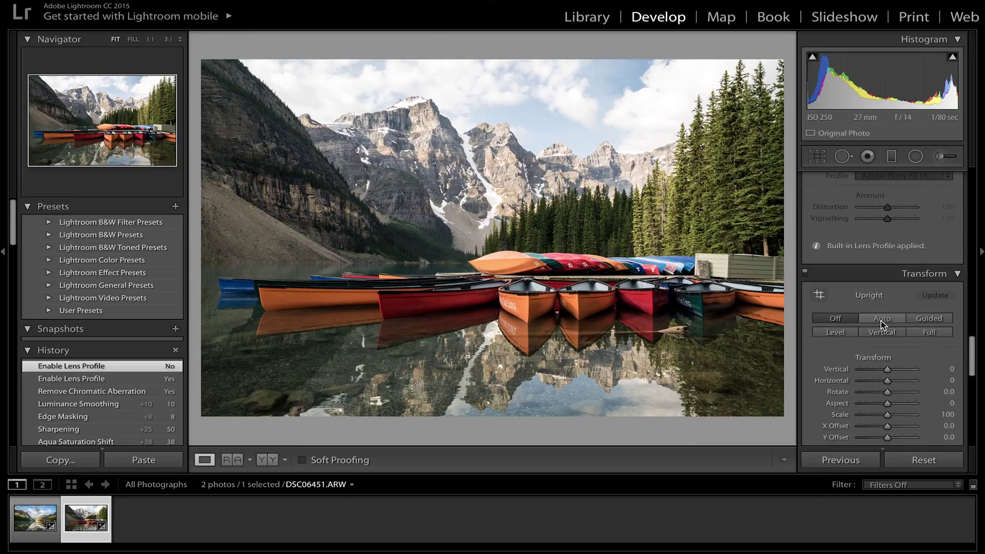
scroll(881, 322, down, 3)
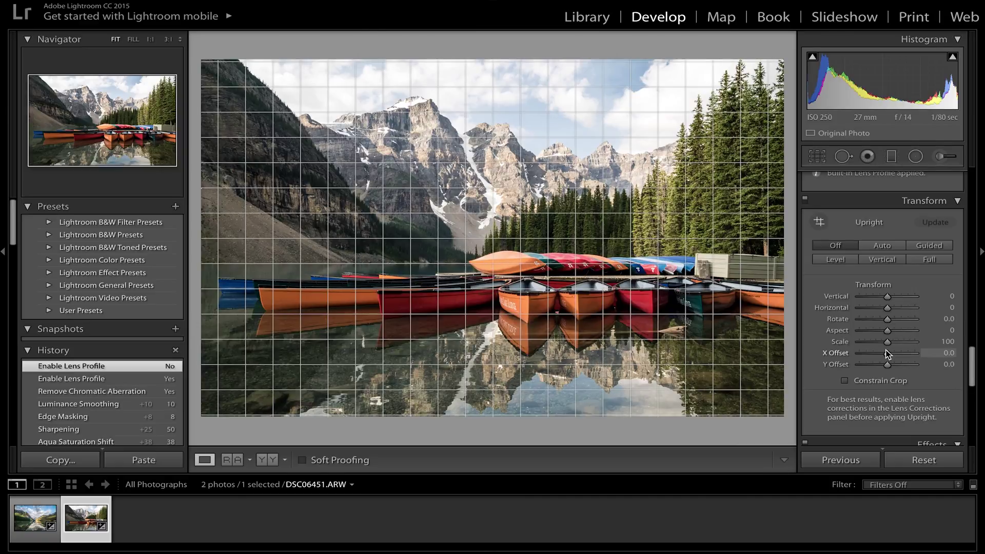
click(887, 320)
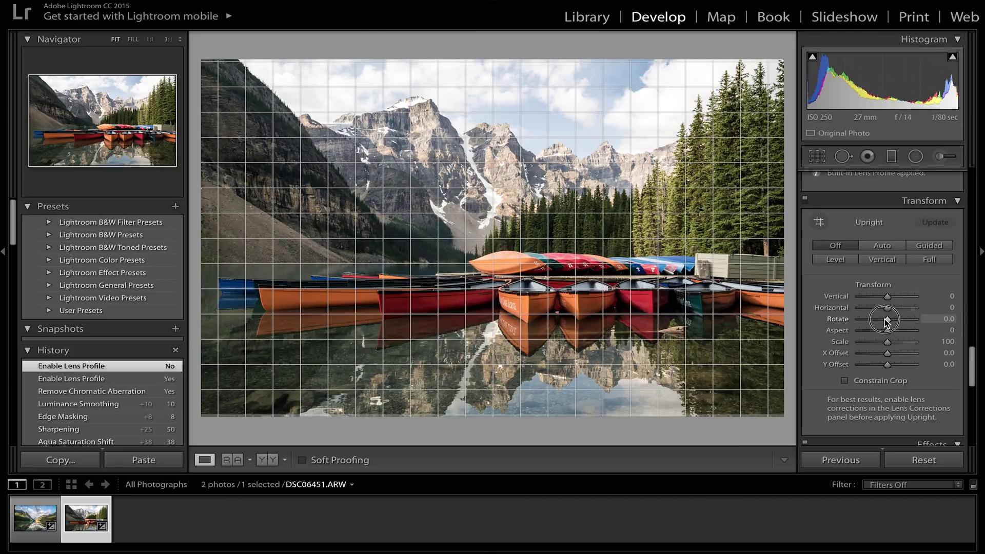
mouse_move(888, 319)
mouse_down()
mouse_move(847, 319)
mouse_move(895, 319)
mouse_move(862, 319)
mouse_move(878, 333)
mouse_up()
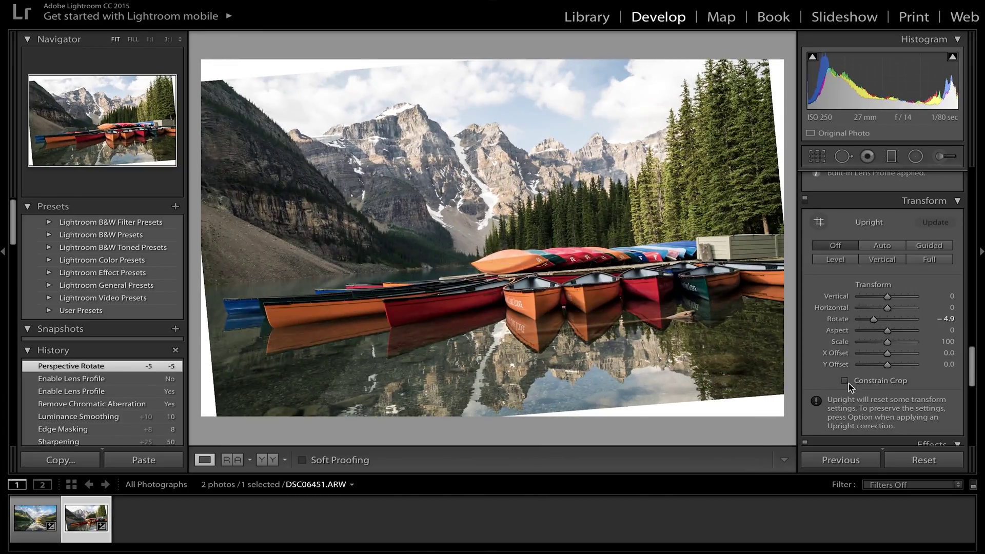
click(845, 381)
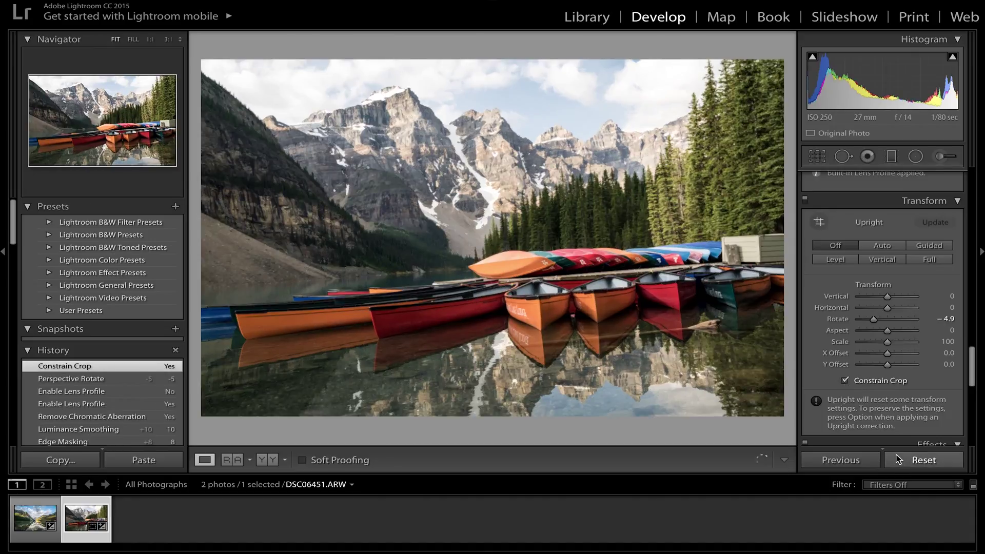
mouse_move(873, 320)
mouse_down()
mouse_move(897, 323)
mouse_move(885, 322)
mouse_up()
double_click(862, 322)
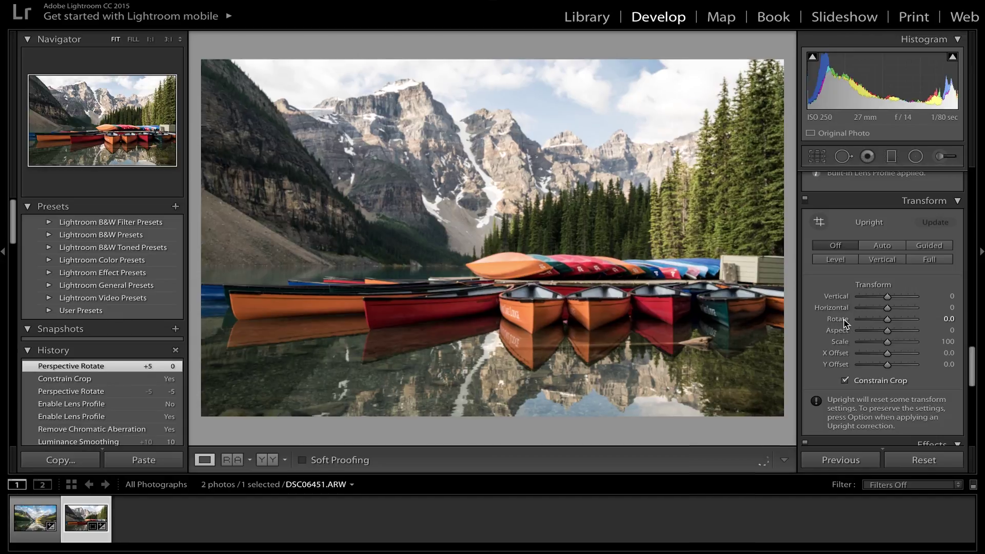
Try a smaller Transform scale, reset it to 100, and untick Constrain Crop
drag(891, 344, 855, 343)
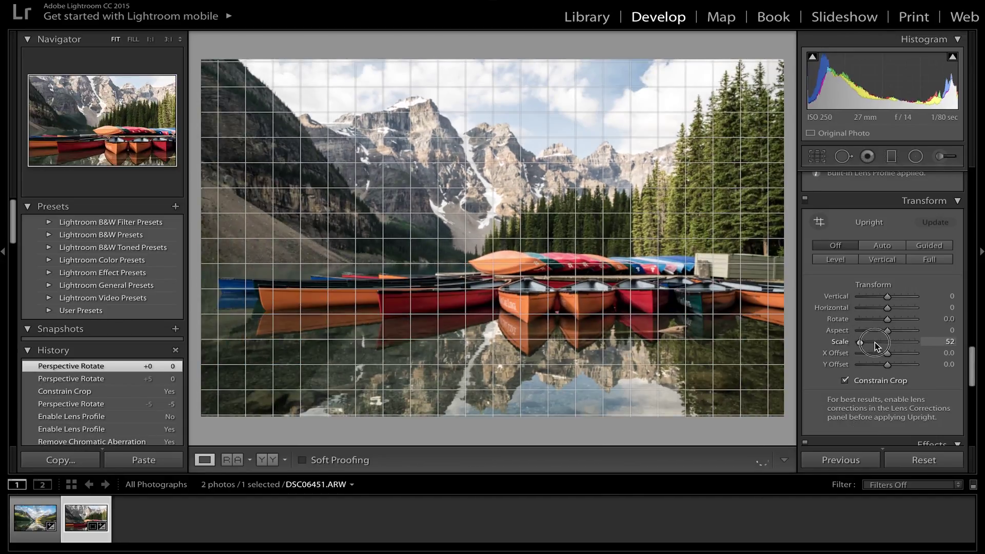
double_click(837, 342)
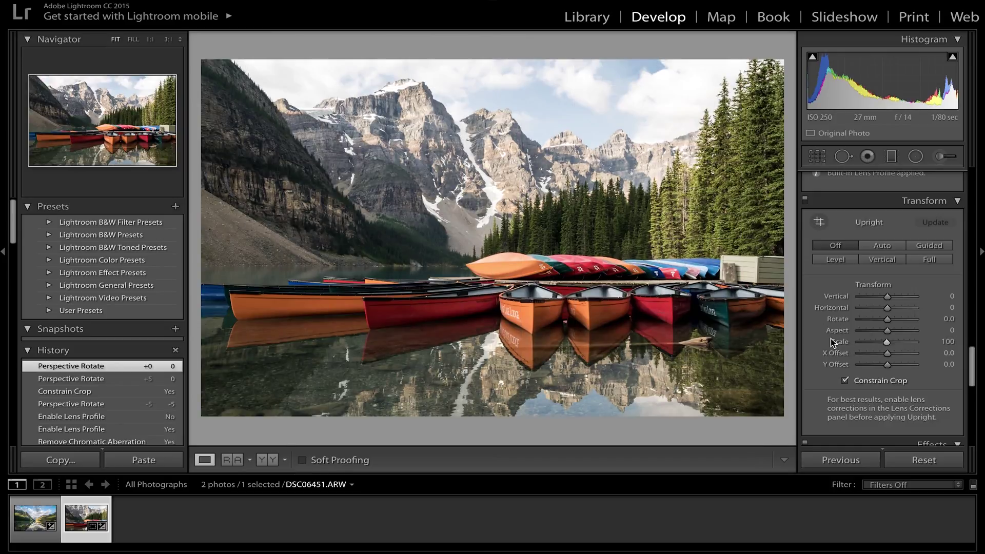
click(845, 381)
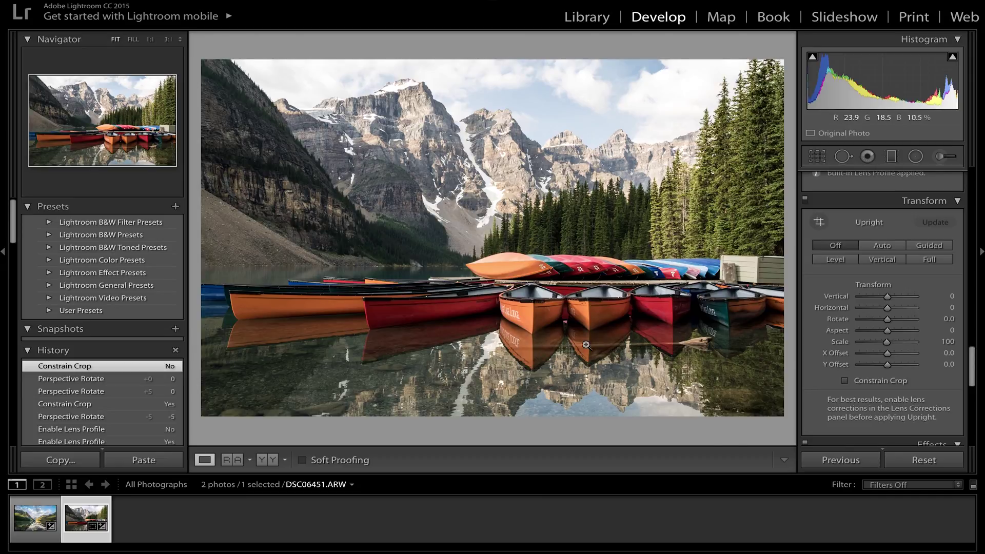
Replace a trial filter with a graduated filter over the lake reflection at Exposure +1.07
click(891, 157)
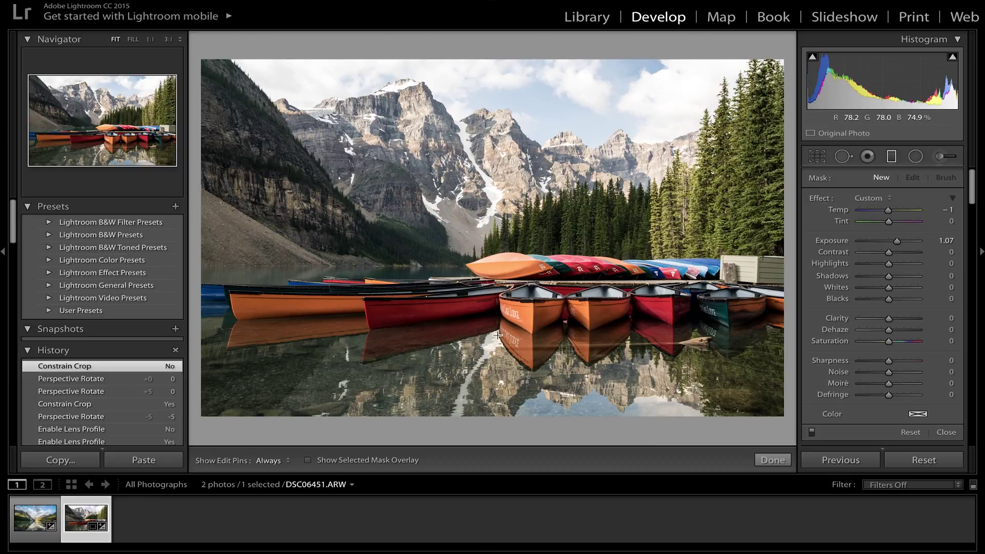
drag(495, 328, 496, 336)
key(ctrl+z)
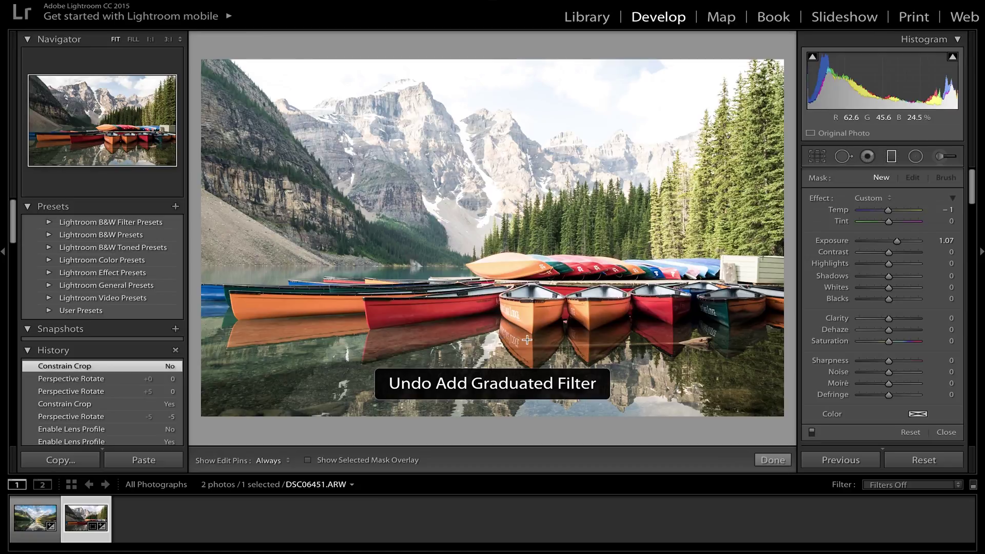
key(ctrl+z)
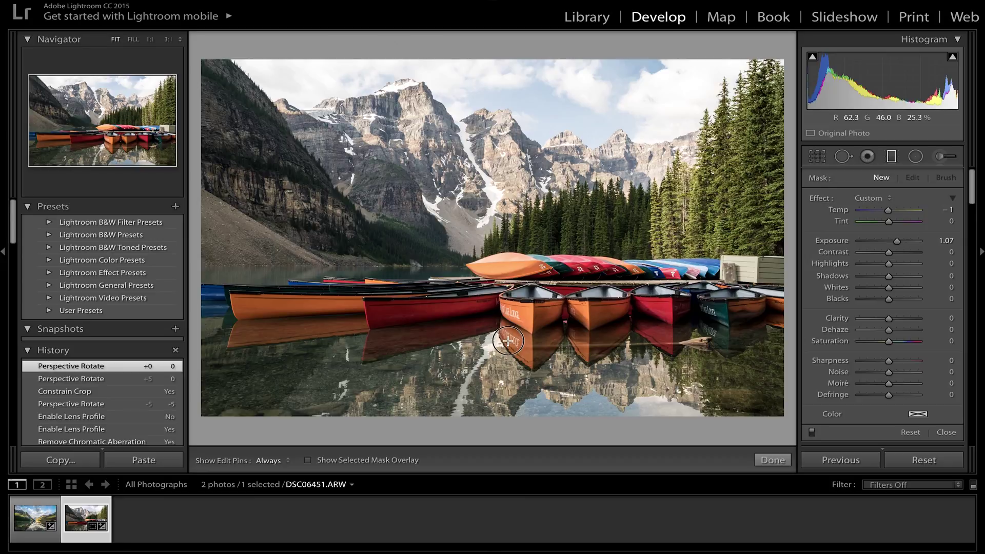
drag(508, 343, 508, 322)
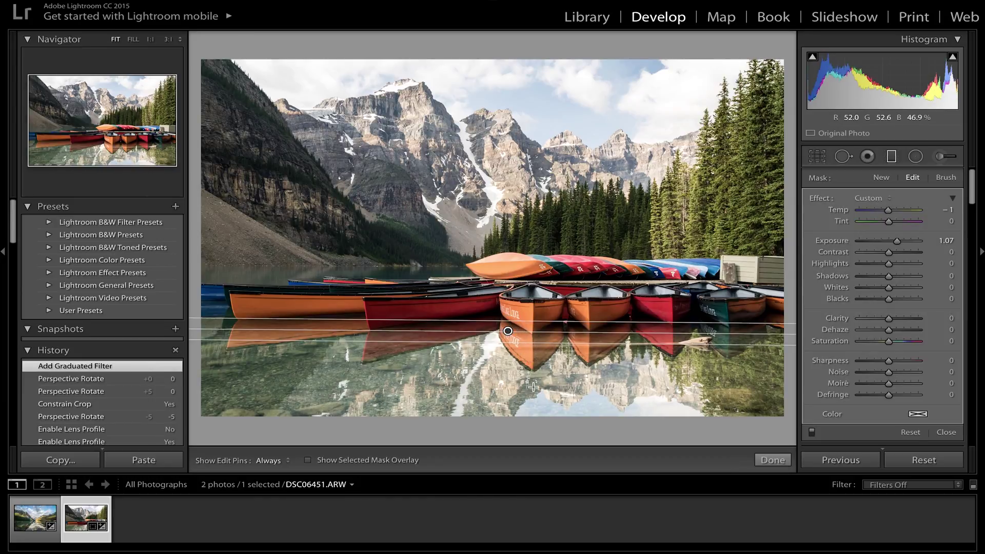
Set the water filter to Exposure 0, Contrast 37, Clarity 36, Highlights 12, Shadows 21, Temp 4
double_click(830, 243)
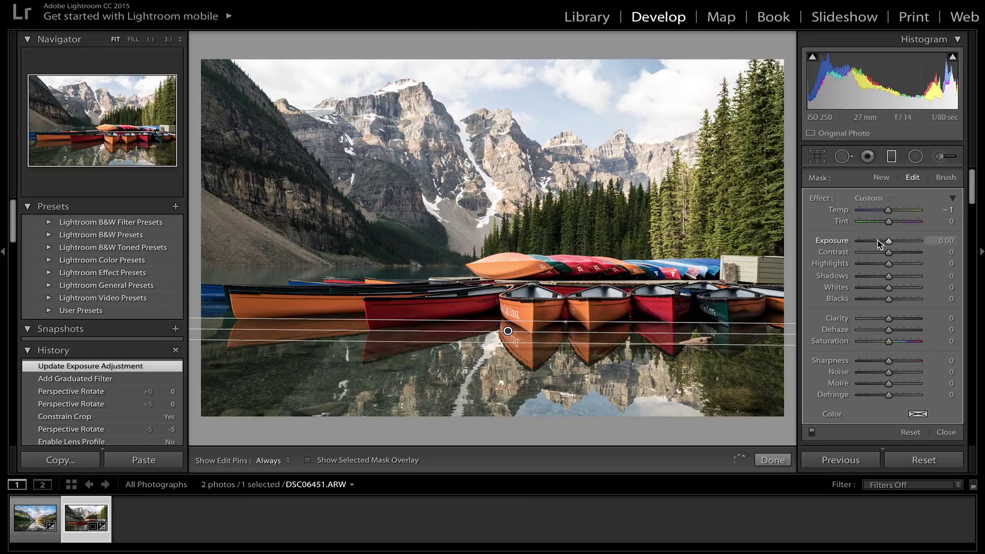
drag(890, 256, 901, 261)
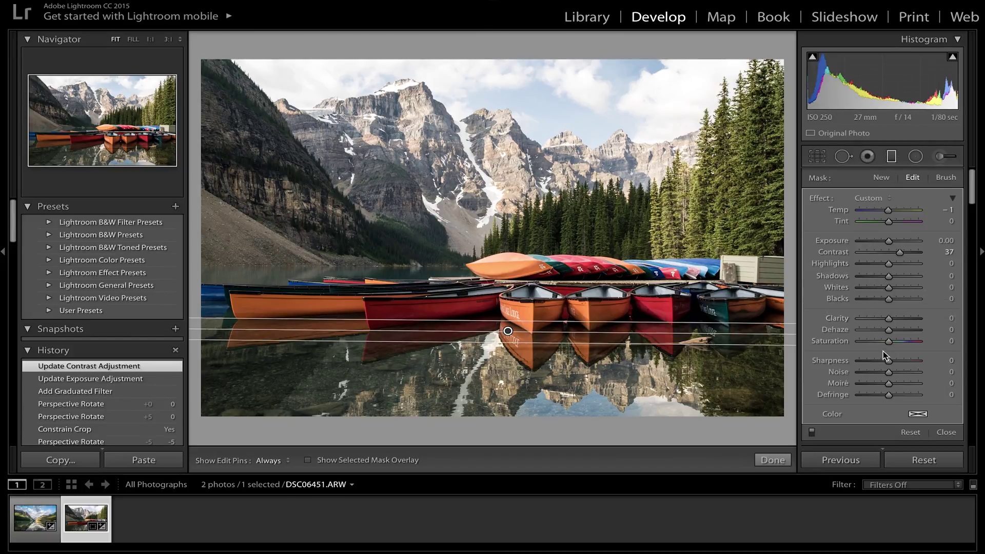
mouse_move(890, 319)
mouse_down()
mouse_move(935, 329)
mouse_move(906, 329)
mouse_up()
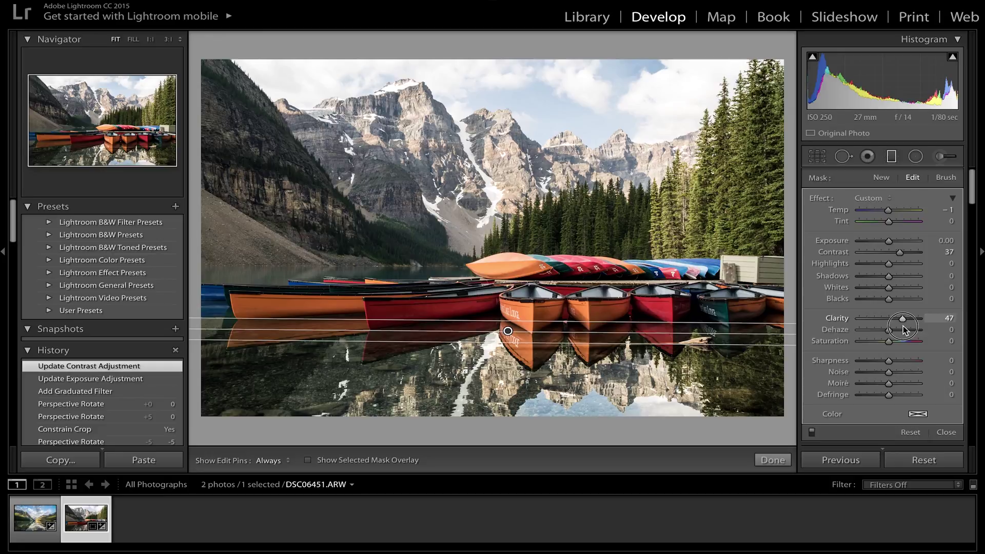
mouse_move(903, 326)
mouse_down()
mouse_move(891, 334)
mouse_move(907, 334)
mouse_move(879, 334)
mouse_move(893, 335)
mouse_up()
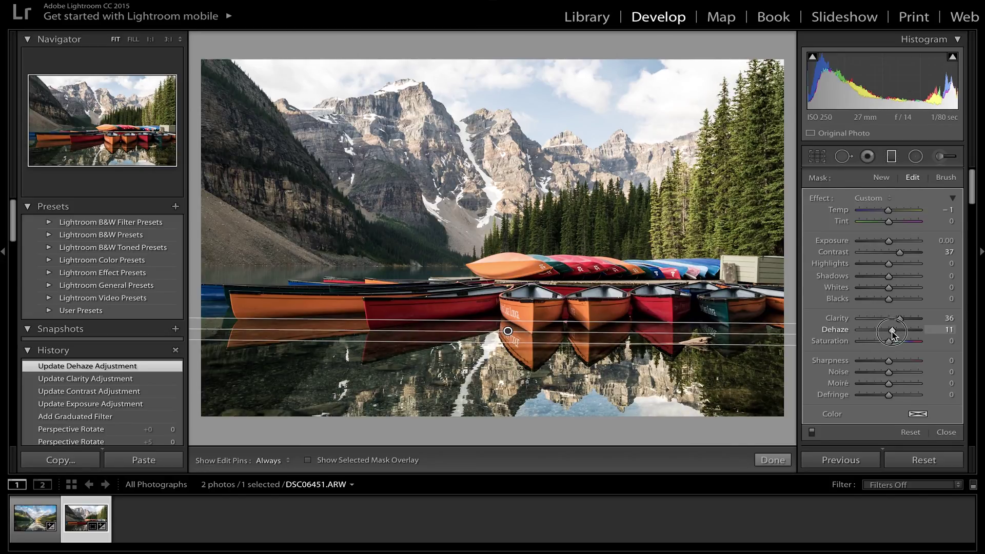
drag(893, 335, 889, 334)
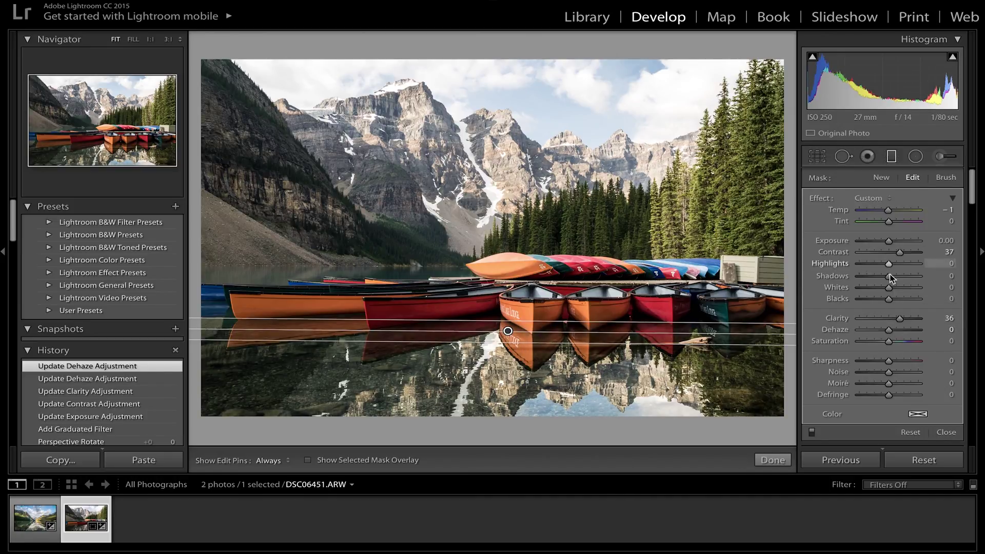
mouse_move(891, 277)
mouse_down()
mouse_move(898, 282)
mouse_move(894, 263)
mouse_up()
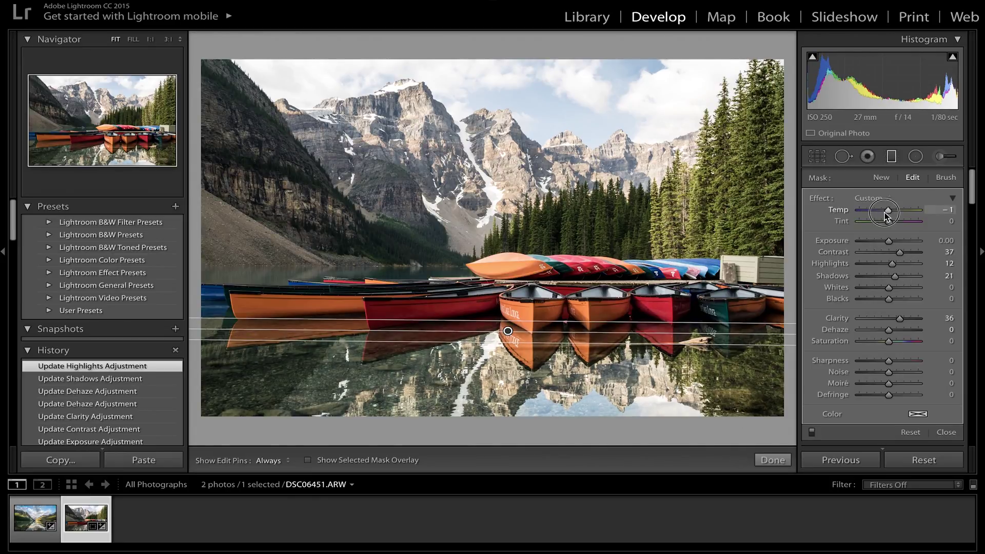
drag(884, 212, 885, 214)
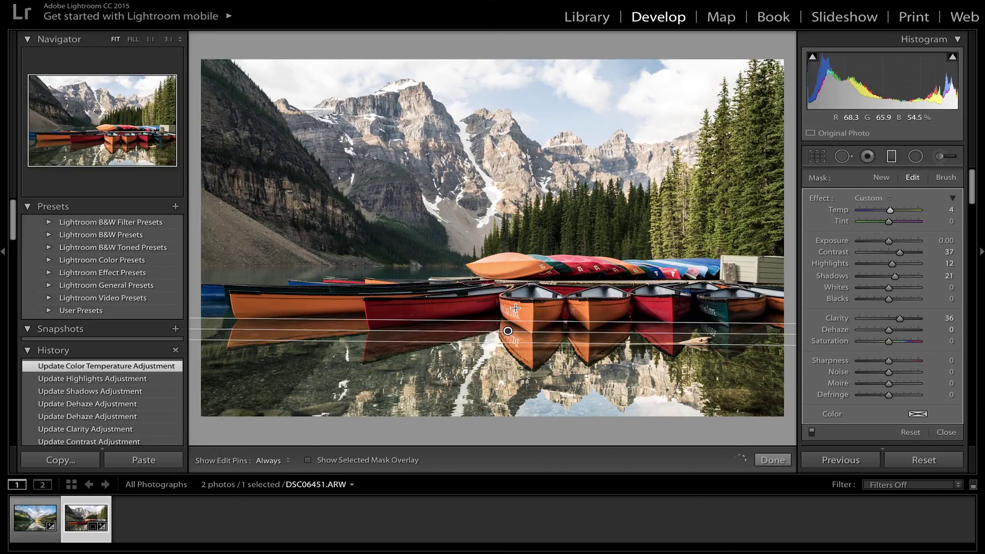
key(m)
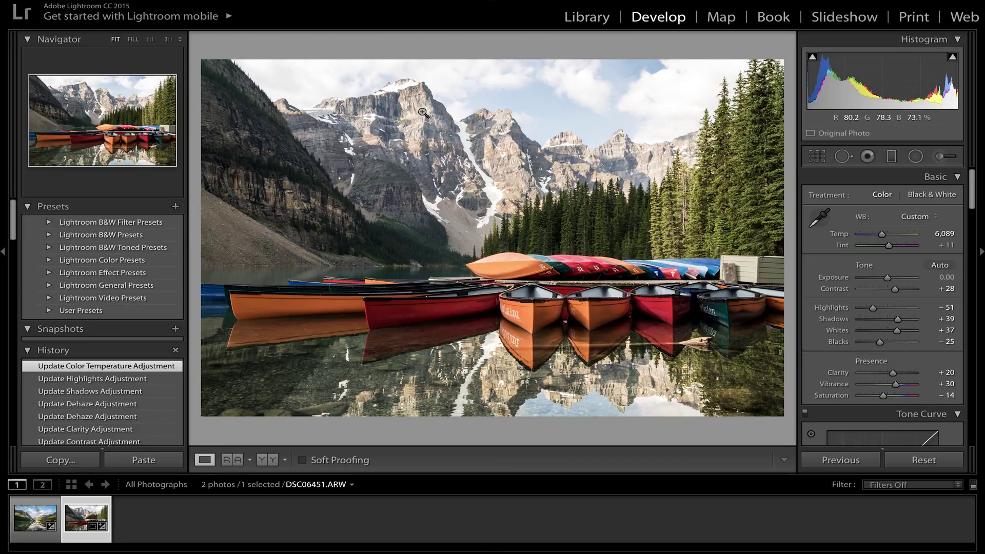
Discard the trial sky filter, reset Exposure to 0, and switch to the Adjustment Brush
click(893, 157)
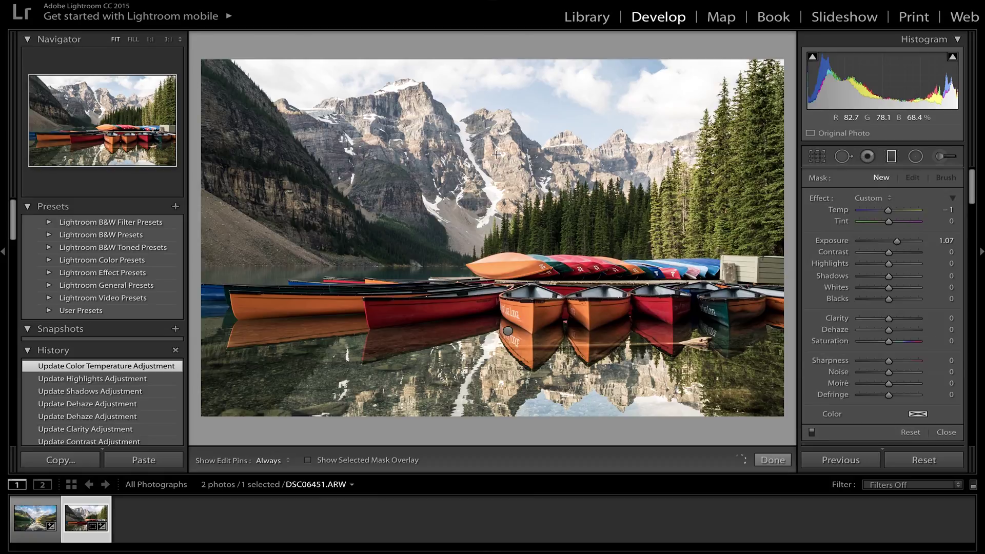
drag(488, 157, 496, 219)
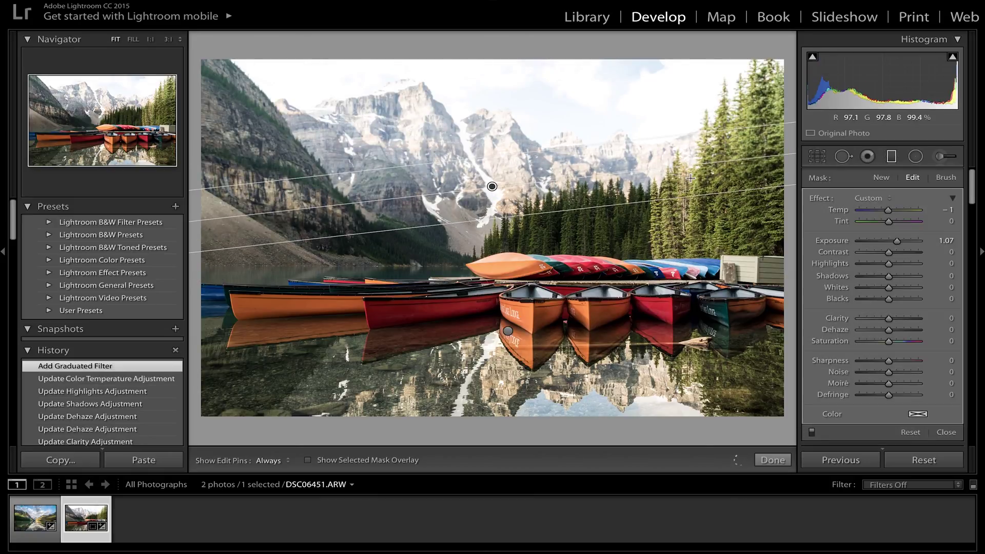
key(ctrl+z)
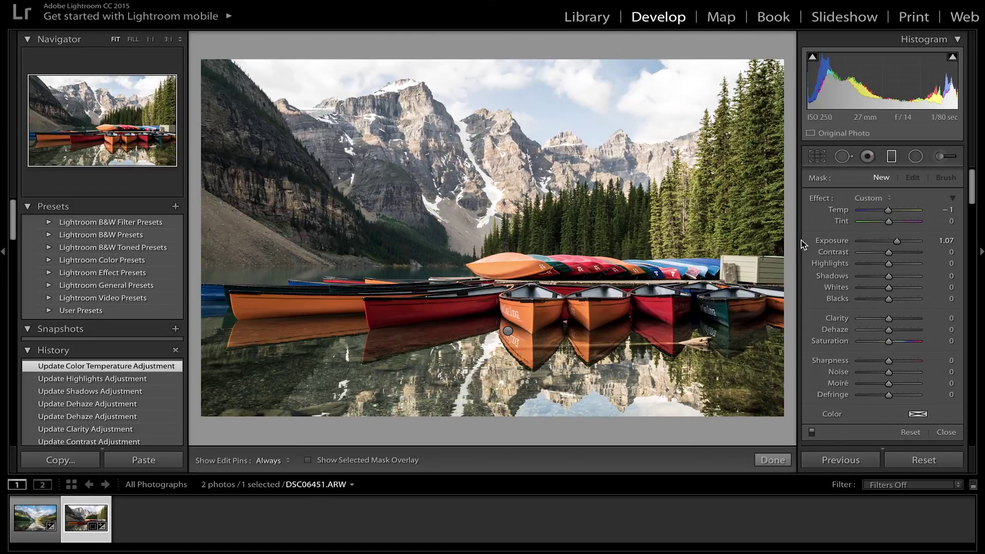
double_click(836, 241)
click(942, 156)
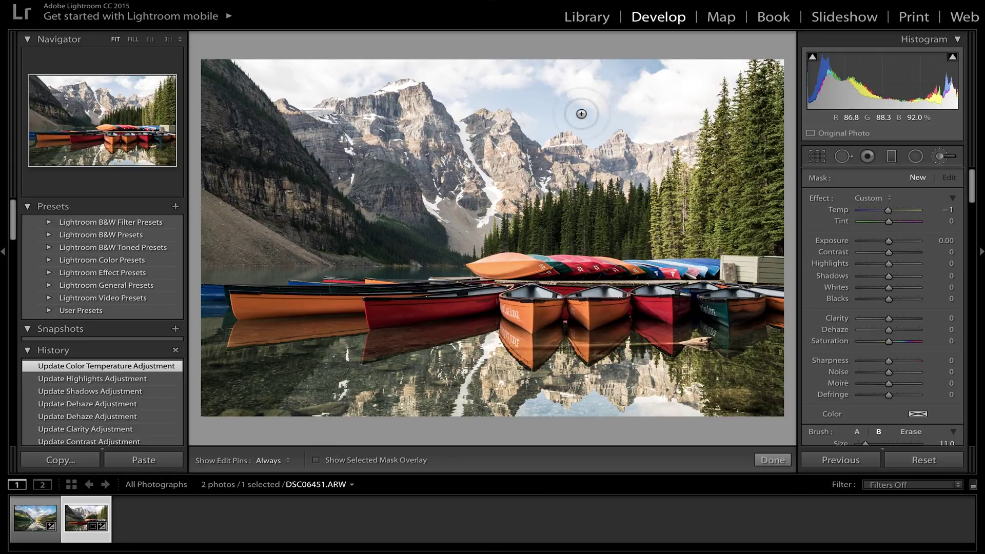
With the mask overlay on, paint the brush mask over the left massif's face and glacier
click(316, 460)
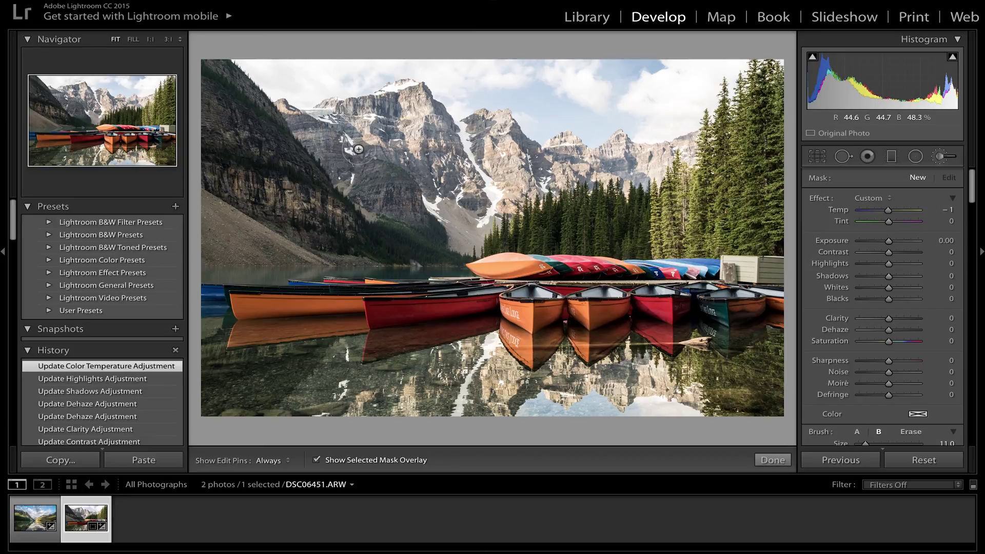
click(94, 109)
click(95, 109)
click(82, 109)
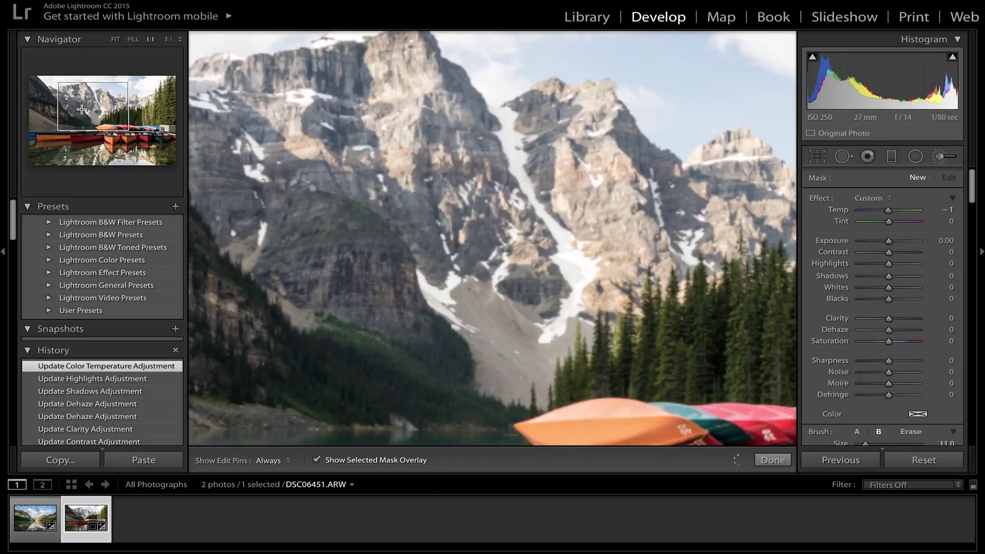
drag(82, 109, 59, 107)
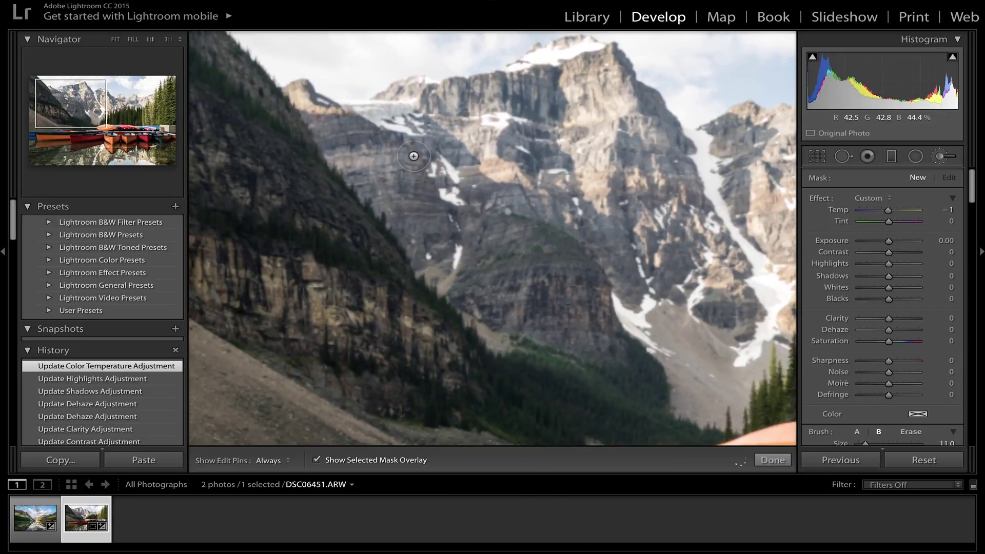
scroll(414, 156, up, 3)
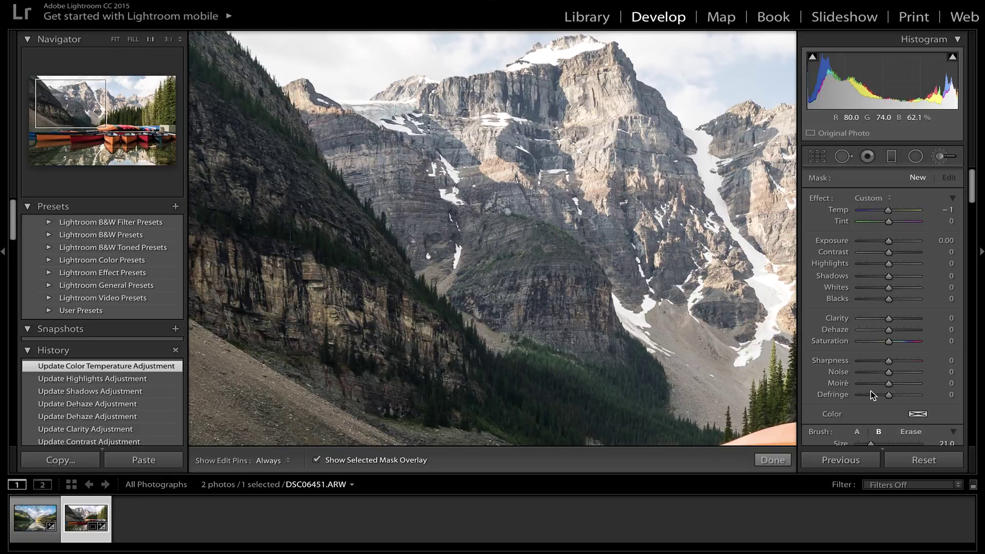
scroll(867, 406, down, 1)
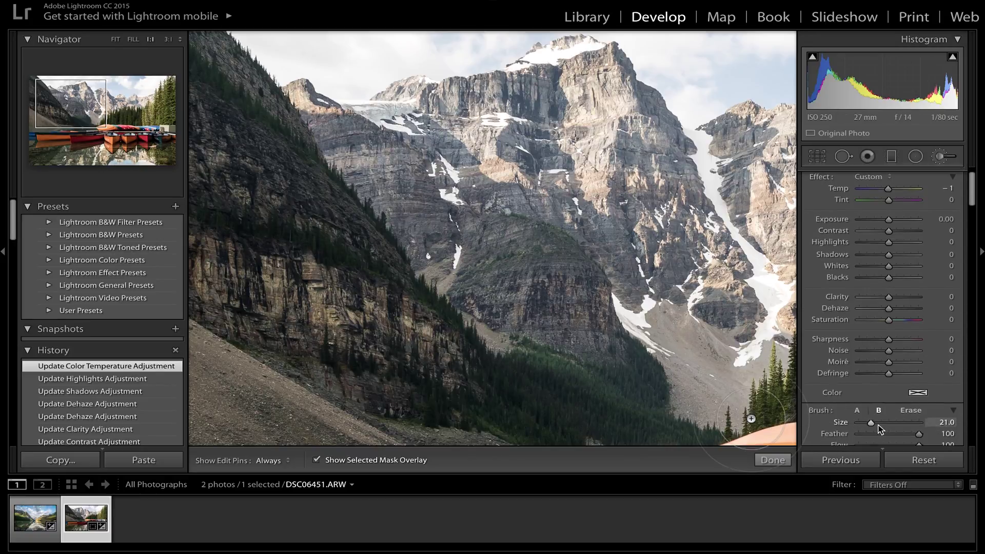
scroll(872, 426, down, 1)
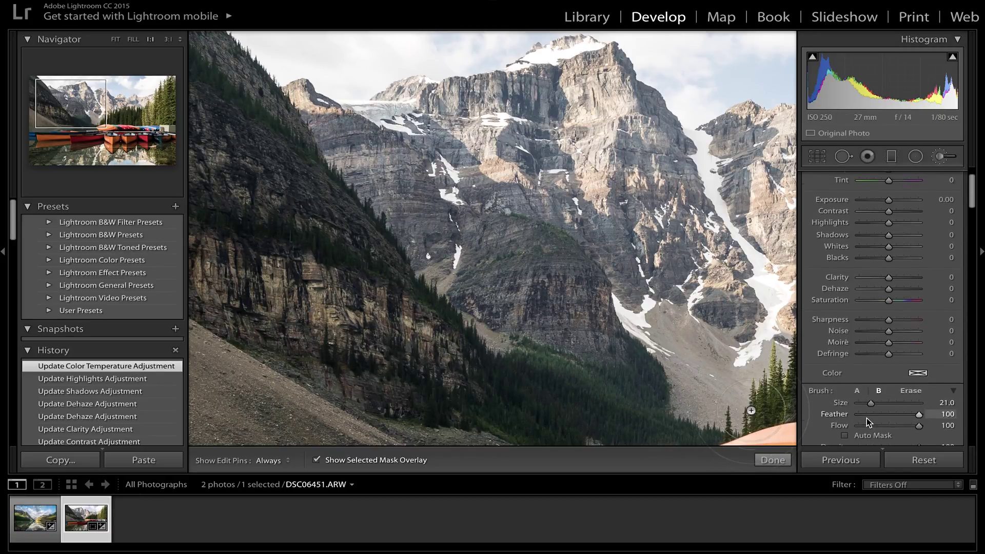
scroll(866, 422, up, 2)
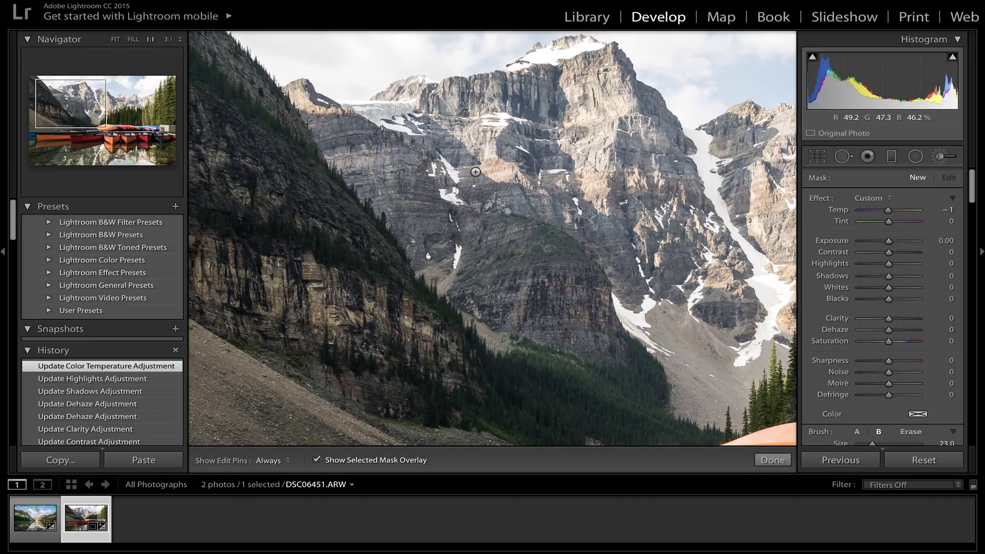
key(h)
key(h)
mouse_move(488, 190)
mouse_down()
mouse_move(457, 167)
mouse_move(556, 205)
mouse_up()
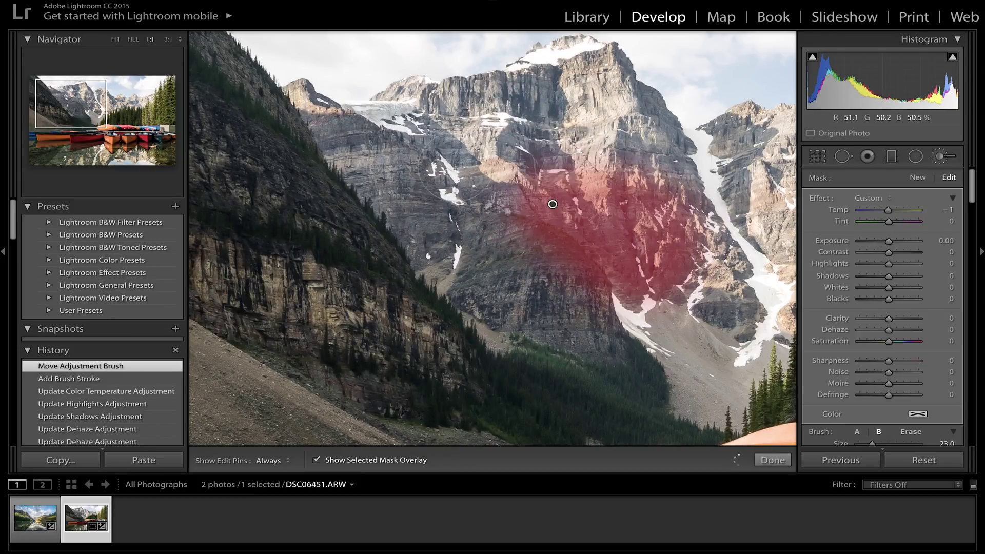
key(h)
mouse_move(434, 179)
mouse_down()
mouse_move(415, 186)
mouse_move(438, 154)
mouse_move(571, 135)
mouse_move(649, 190)
mouse_move(659, 164)
mouse_move(606, 119)
mouse_move(615, 84)
mouse_move(536, 103)
mouse_move(502, 124)
mouse_up()
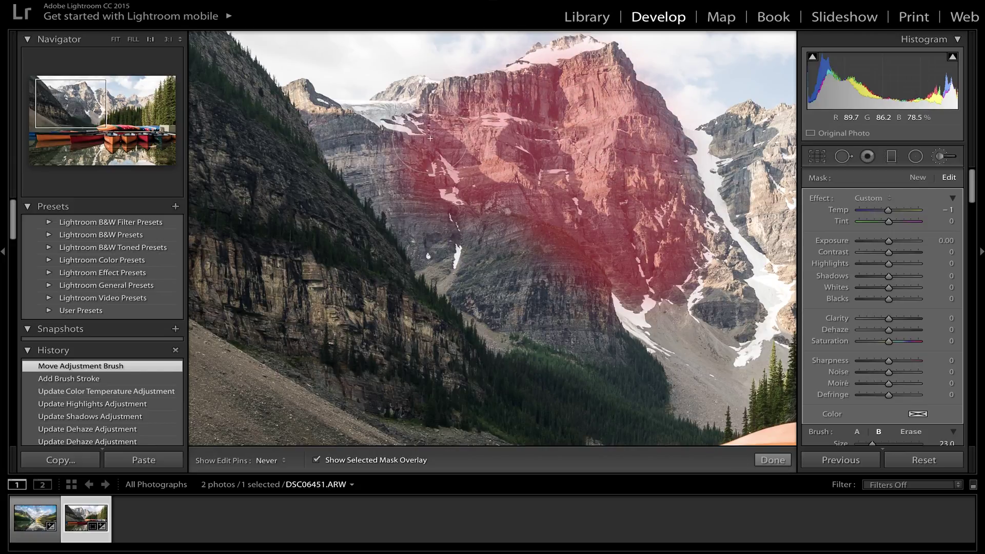
mouse_move(430, 138)
mouse_down()
mouse_move(400, 109)
mouse_move(366, 144)
mouse_move(359, 174)
mouse_move(462, 212)
mouse_move(573, 306)
mouse_up()
Extend the mask across the central and right-hand peaks, then hide the mask overlay
click(105, 108)
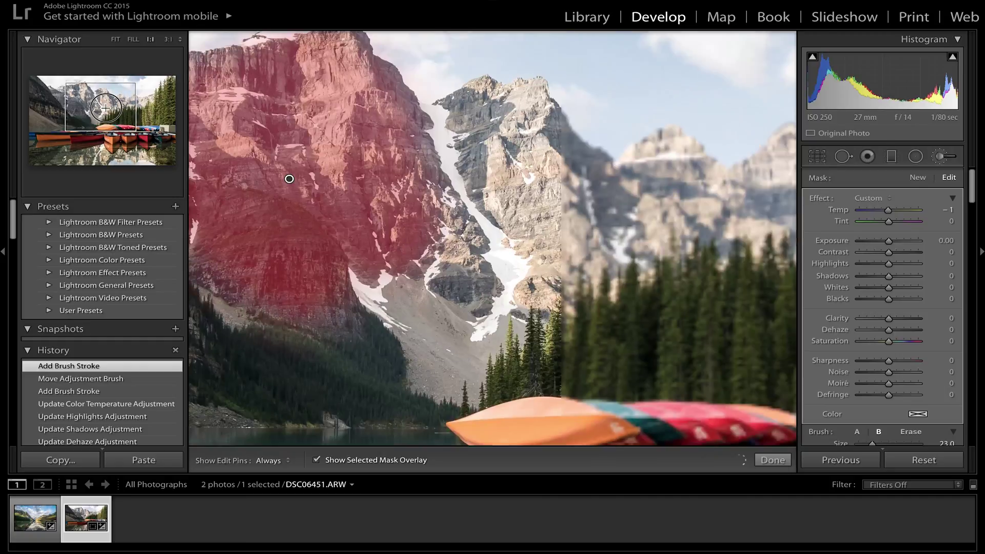
drag(290, 179, 248, 183)
key(h)
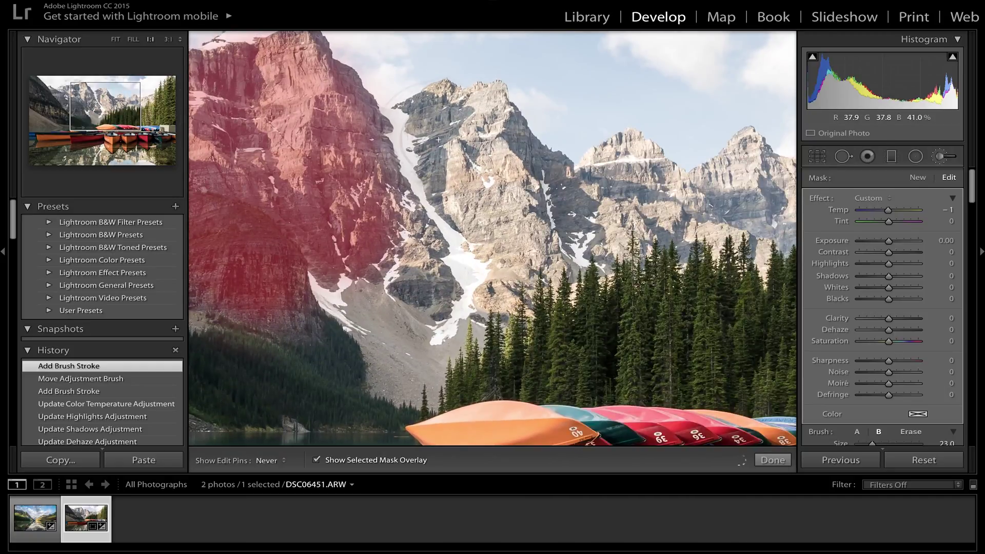
mouse_move(453, 136)
mouse_down()
mouse_move(431, 165)
mouse_move(449, 129)
mouse_move(500, 154)
mouse_move(474, 252)
mouse_move(493, 216)
mouse_move(565, 228)
mouse_move(639, 154)
mouse_move(616, 170)
mouse_move(760, 191)
mouse_move(758, 175)
mouse_up()
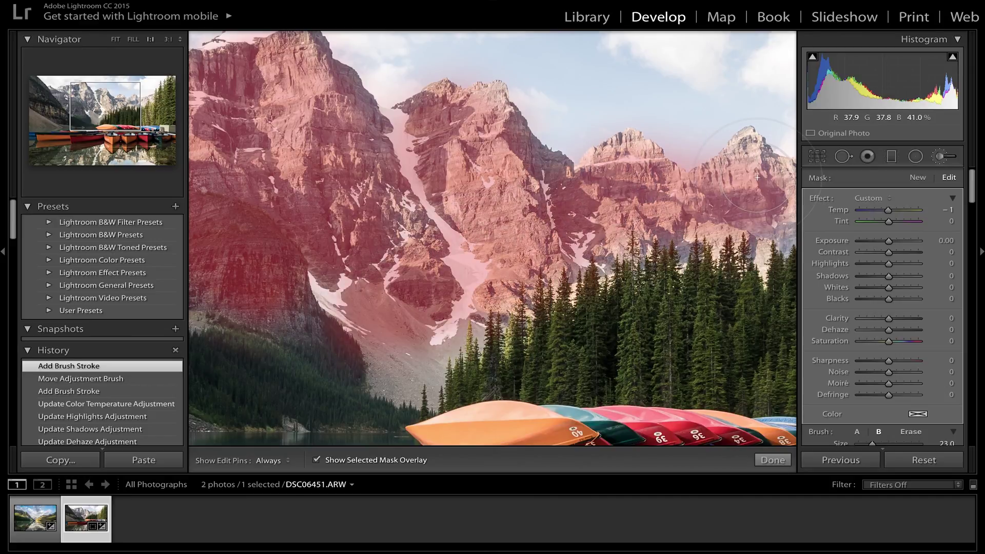
key(z)
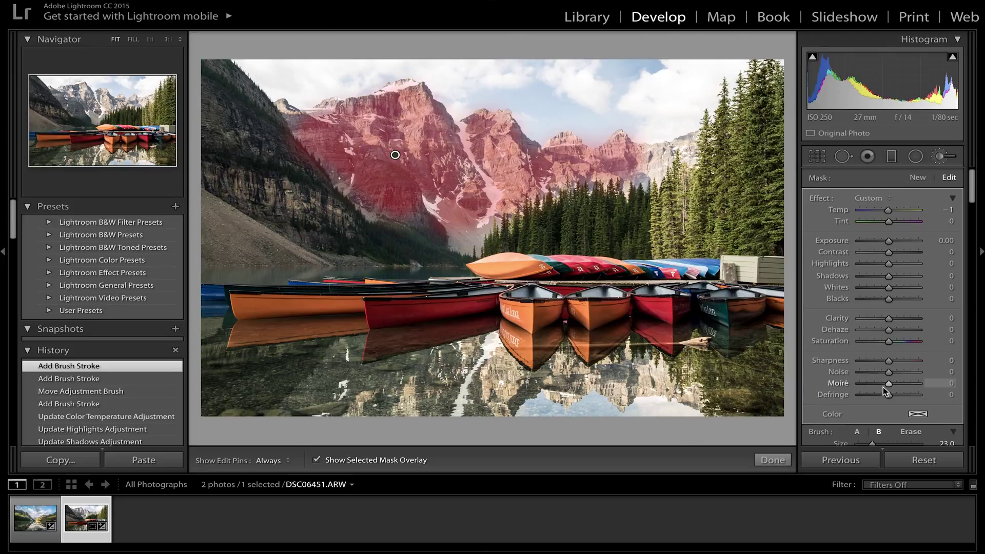
scroll(883, 387, down, 2)
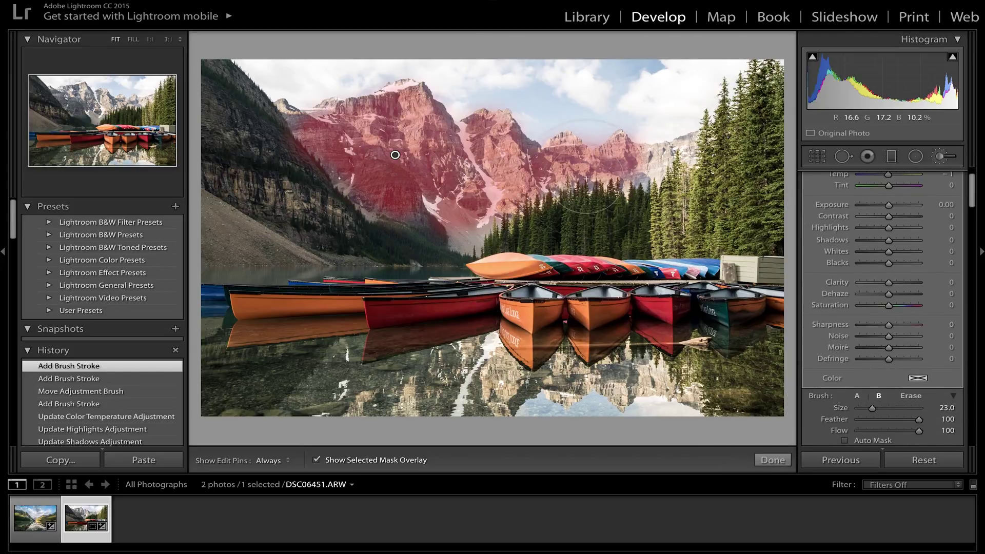
click(128, 109)
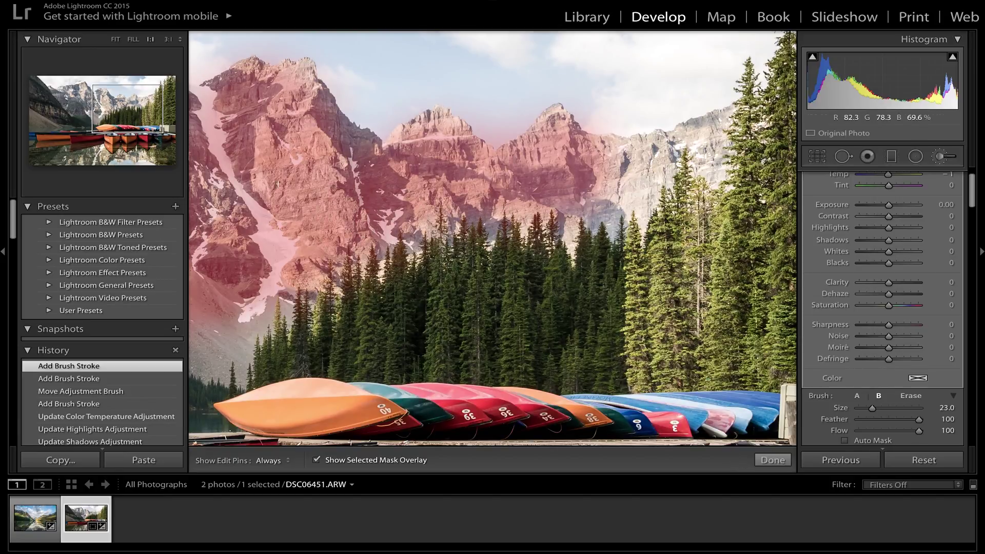
key(z)
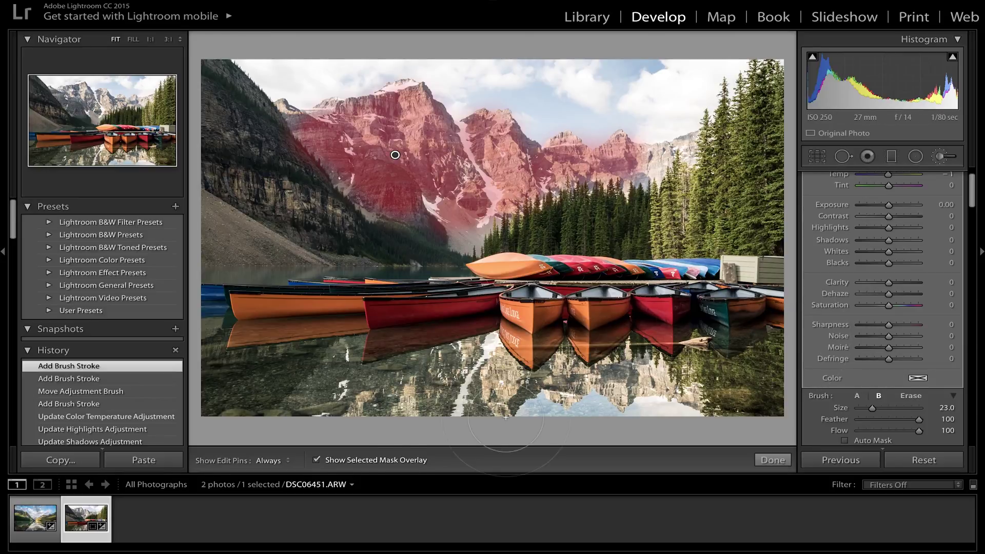
click(317, 461)
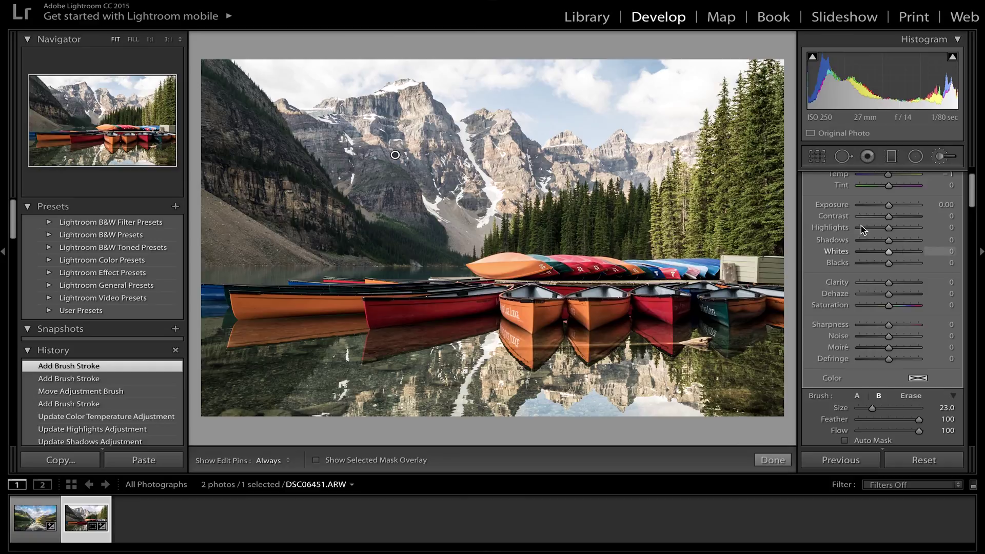
Give the mountain mask Clarity 47, Dehaze 11, Saturation 30 and Temp 23, then finish brushing
scroll(830, 298, up, 2)
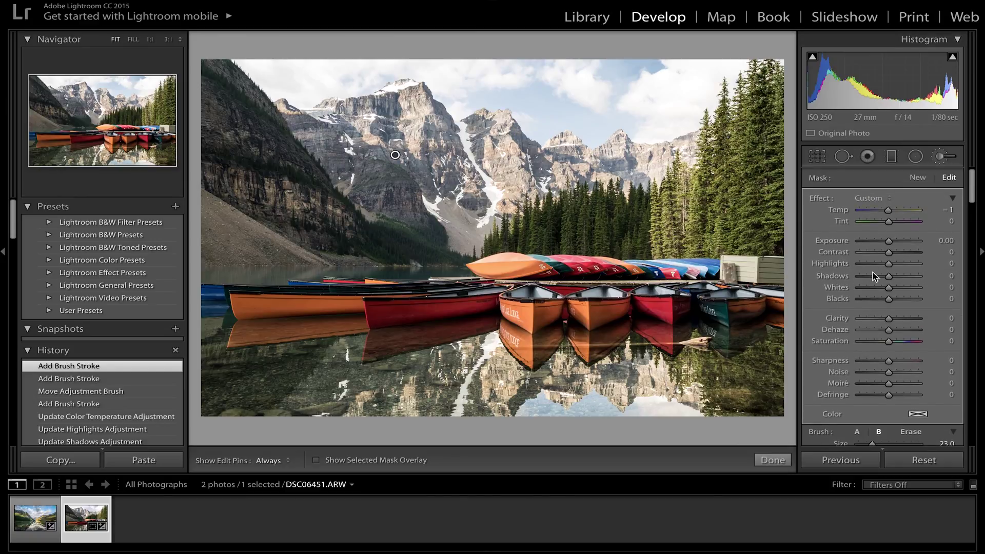
click(892, 320)
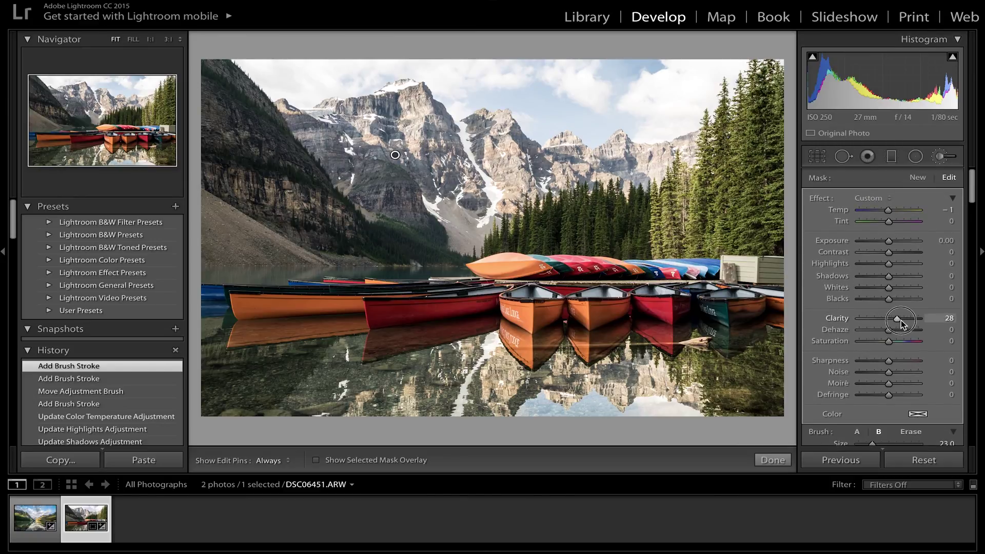
mouse_move(901, 320)
mouse_down()
mouse_move(939, 324)
mouse_move(890, 325)
mouse_move(906, 328)
mouse_up()
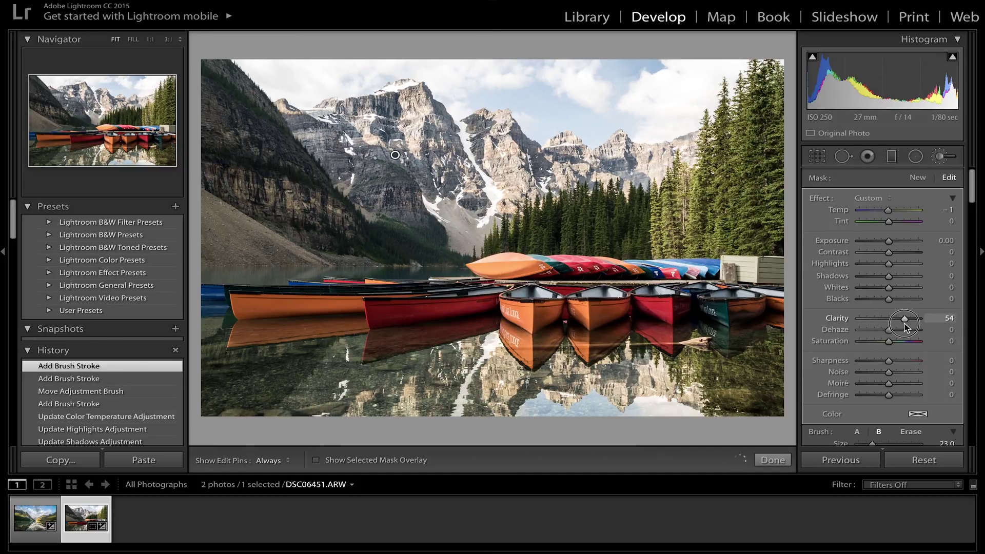
drag(906, 326, 895, 330)
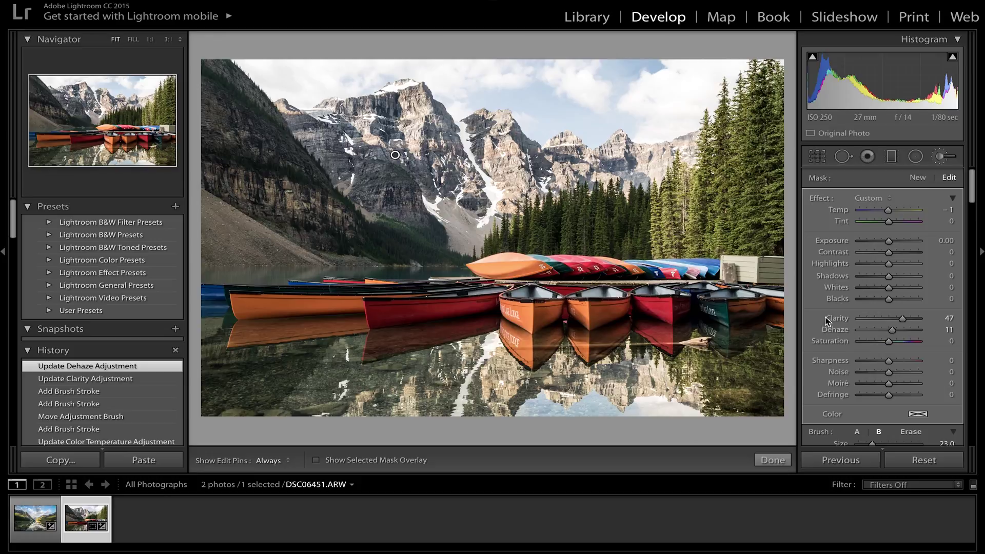
drag(889, 342, 899, 347)
click(888, 214)
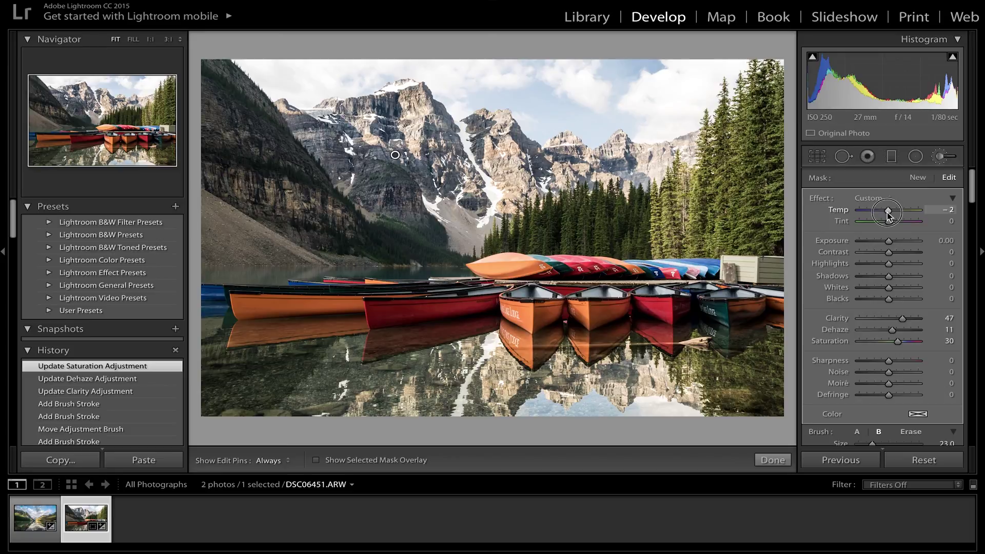
drag(889, 215, 894, 218)
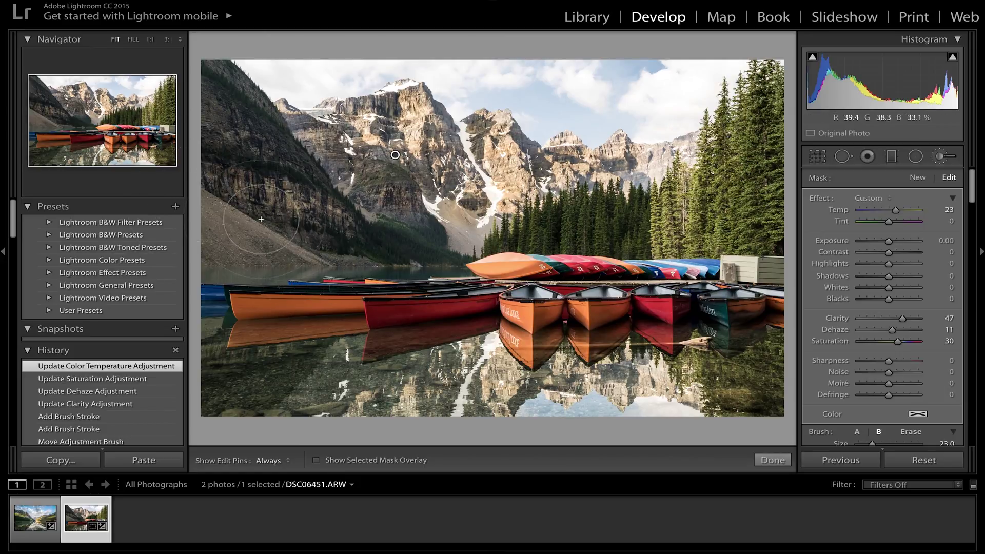
key(k)
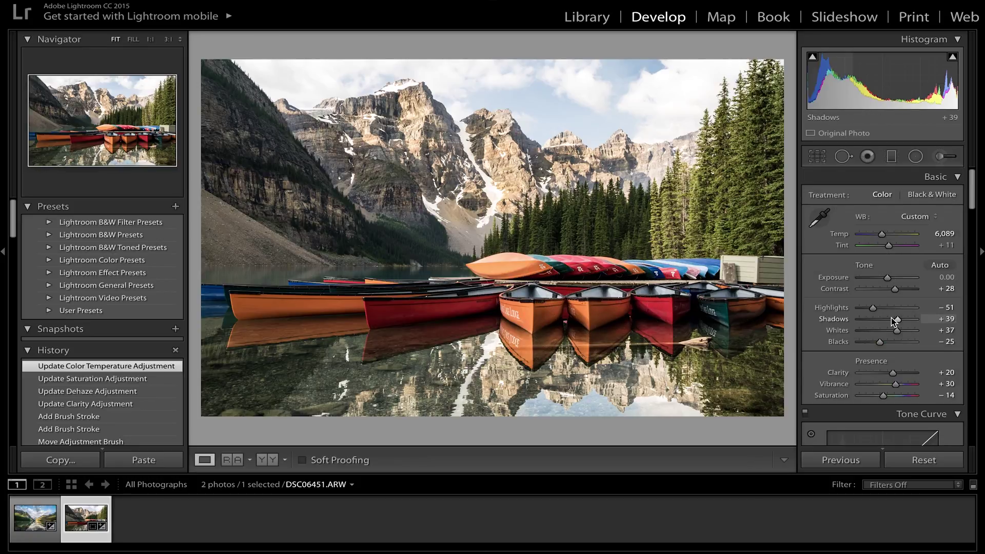
In the HSL Hue panel, shift Green to −16 and Yellow to −4
scroll(862, 322, down, 5)
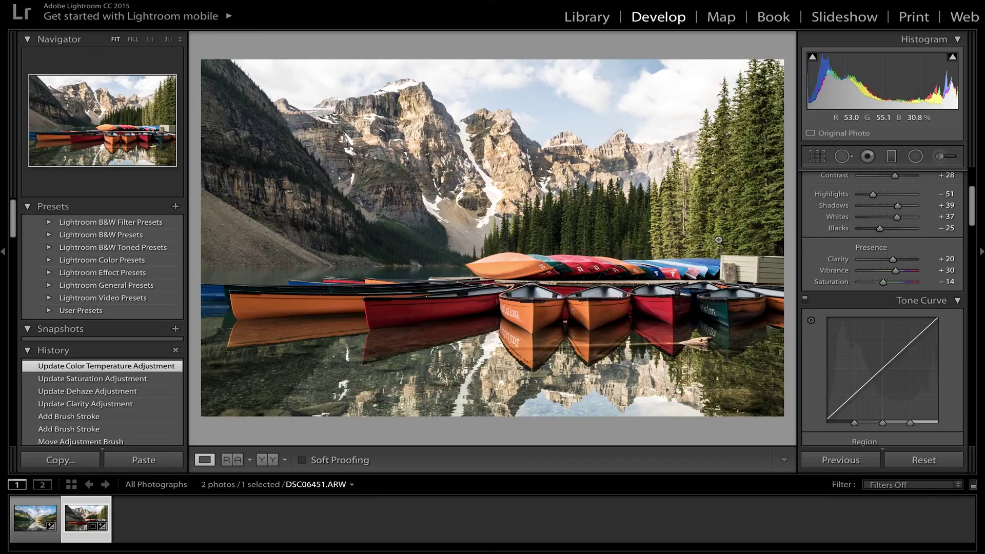
scroll(871, 330, down, 10)
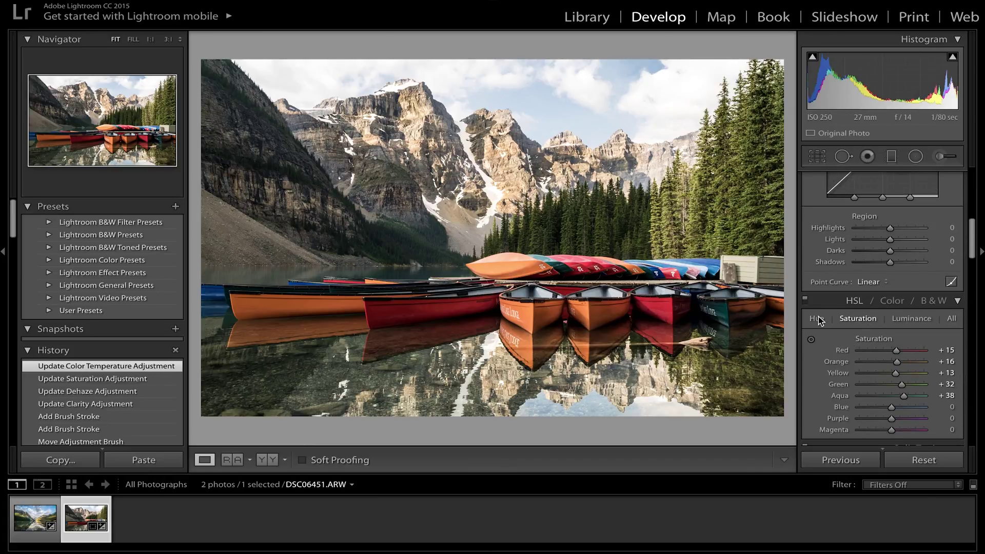
click(817, 319)
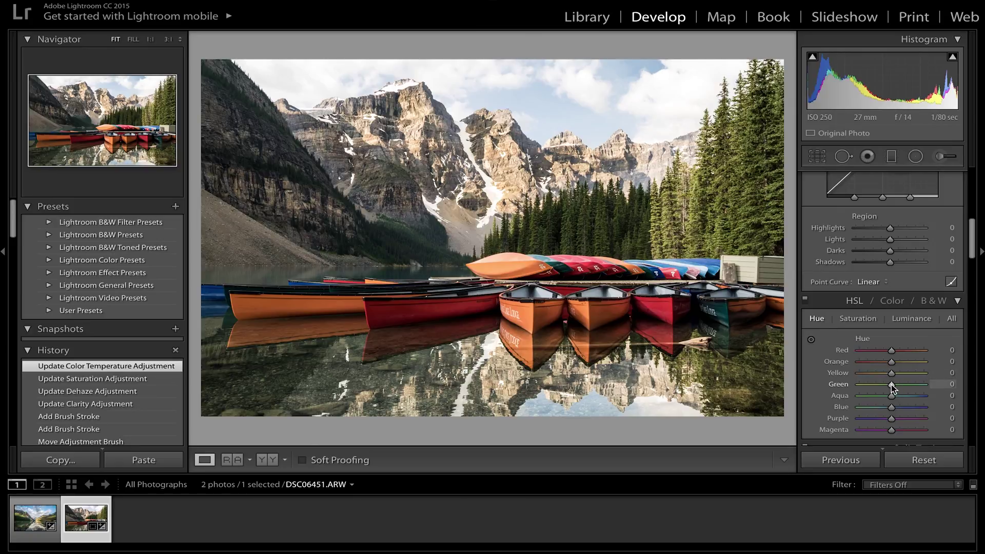
mouse_move(892, 388)
mouse_down()
mouse_move(816, 390)
mouse_move(975, 389)
mouse_move(785, 389)
mouse_move(883, 392)
mouse_up()
mouse_move(890, 394)
mouse_down()
mouse_move(898, 375)
mouse_move(951, 386)
mouse_move(804, 384)
mouse_move(890, 381)
mouse_up()
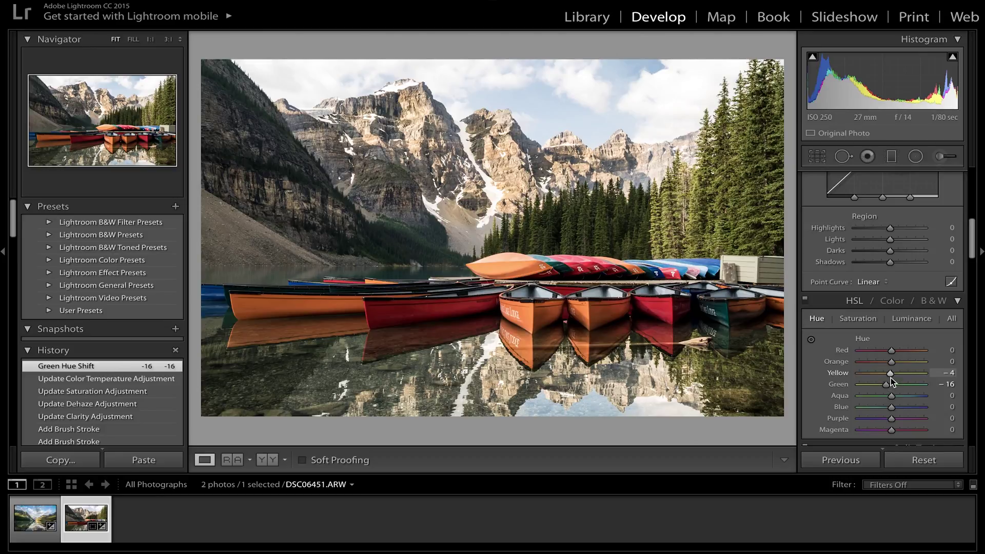
drag(891, 382, 892, 381)
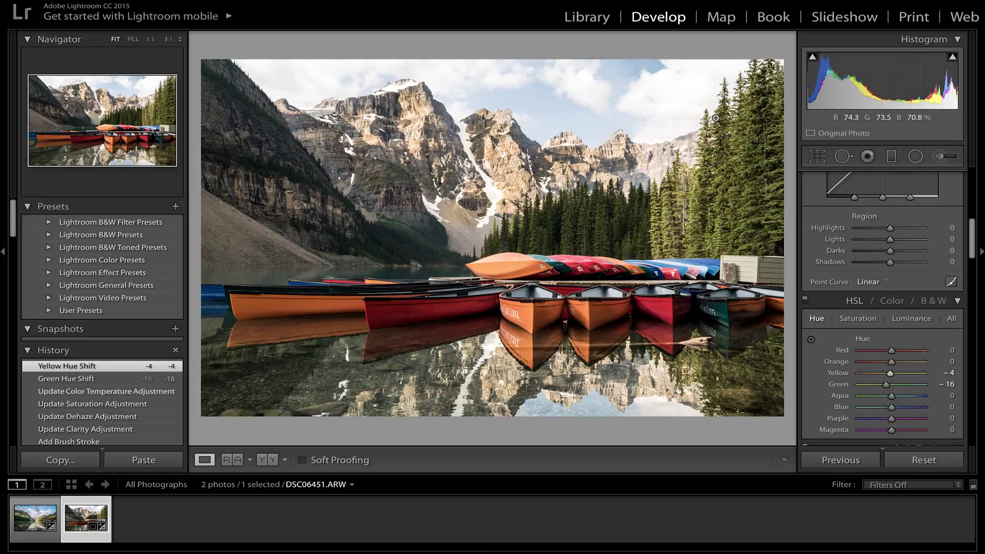
click(892, 157)
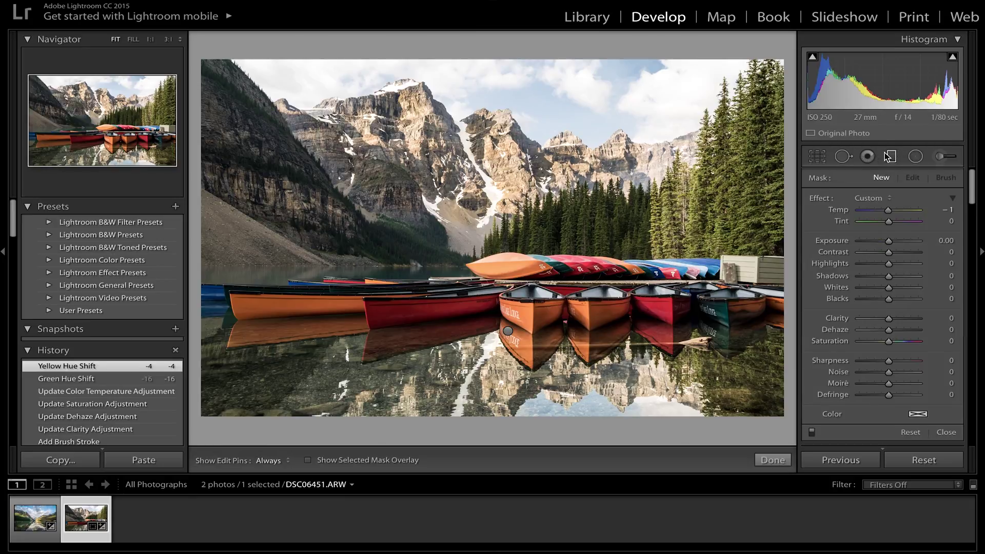
Add a sky graduated filter with Highlights −25, Shadows −15, Clarity 18 and Saturation 48
drag(547, 95, 542, 127)
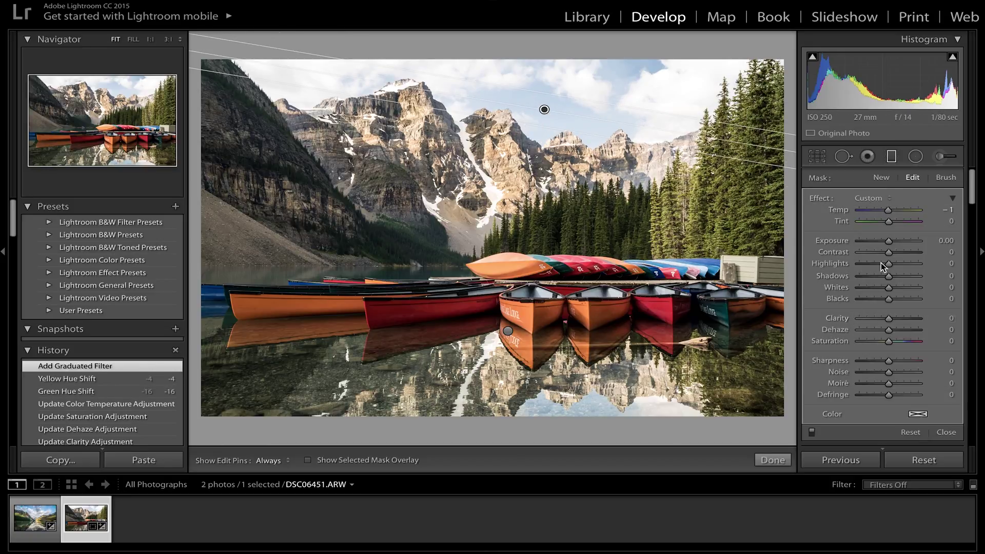
mouse_move(881, 263)
mouse_down()
mouse_move(870, 268)
mouse_move(885, 277)
mouse_up()
drag(889, 318, 896, 320)
drag(889, 342, 905, 350)
key(m)
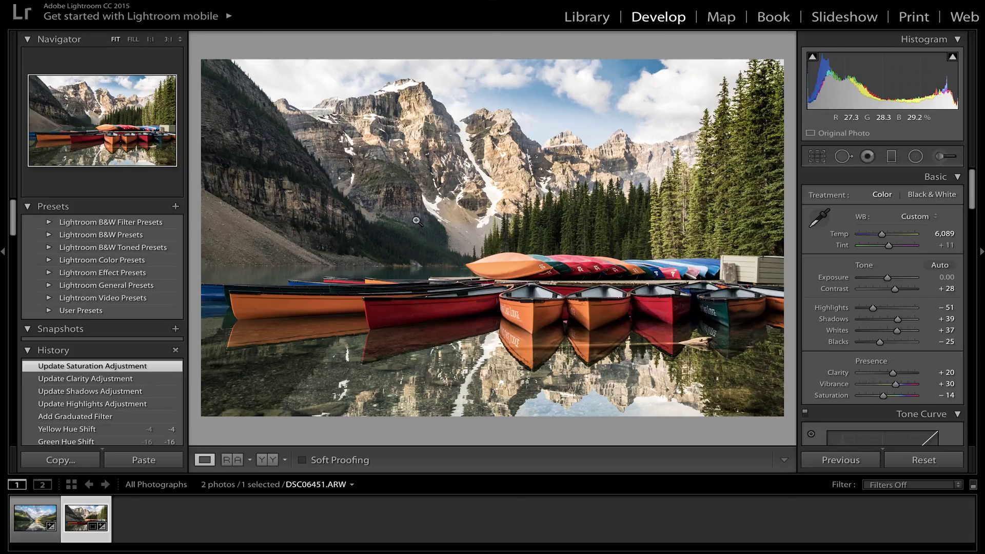
scroll(877, 303, down, 5)
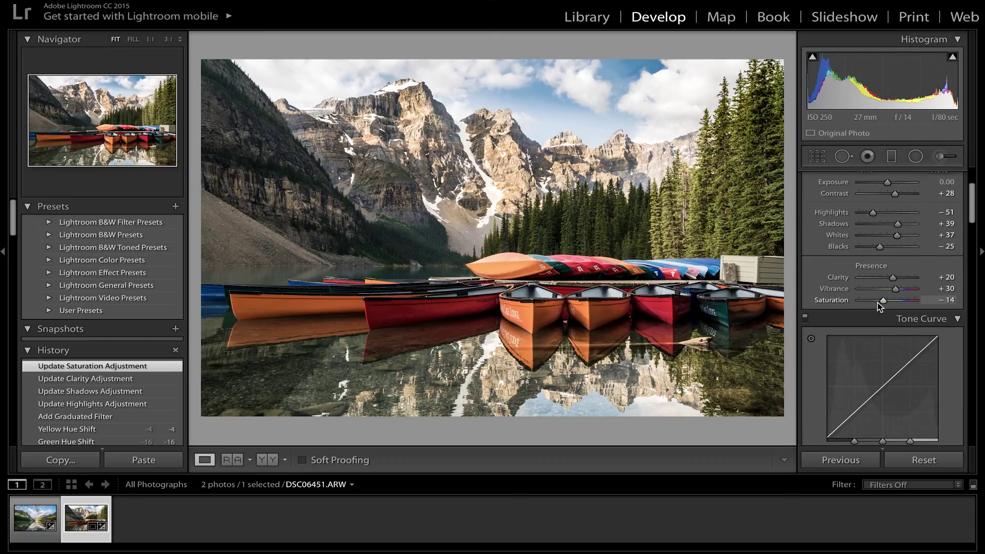
scroll(878, 302, down, 10)
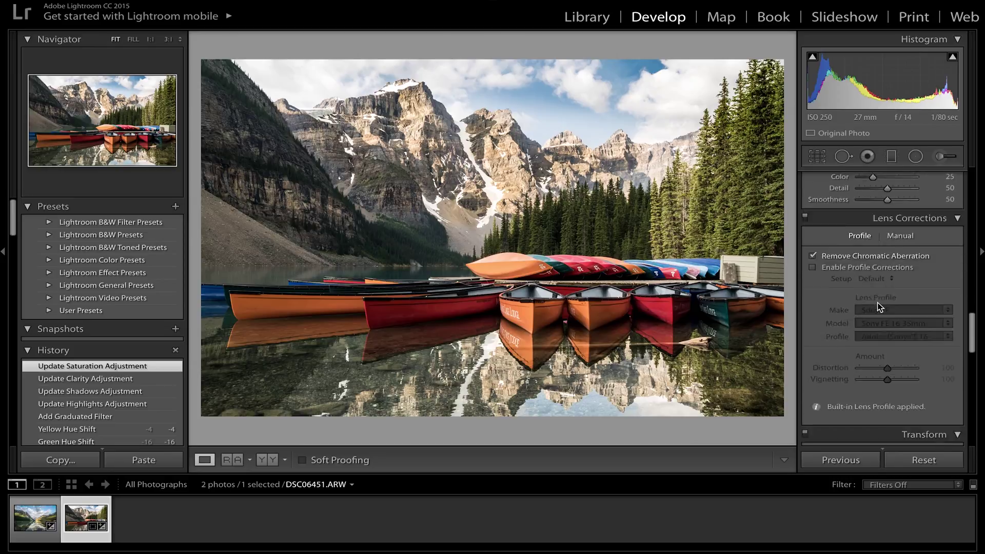
scroll(877, 302, up, 10)
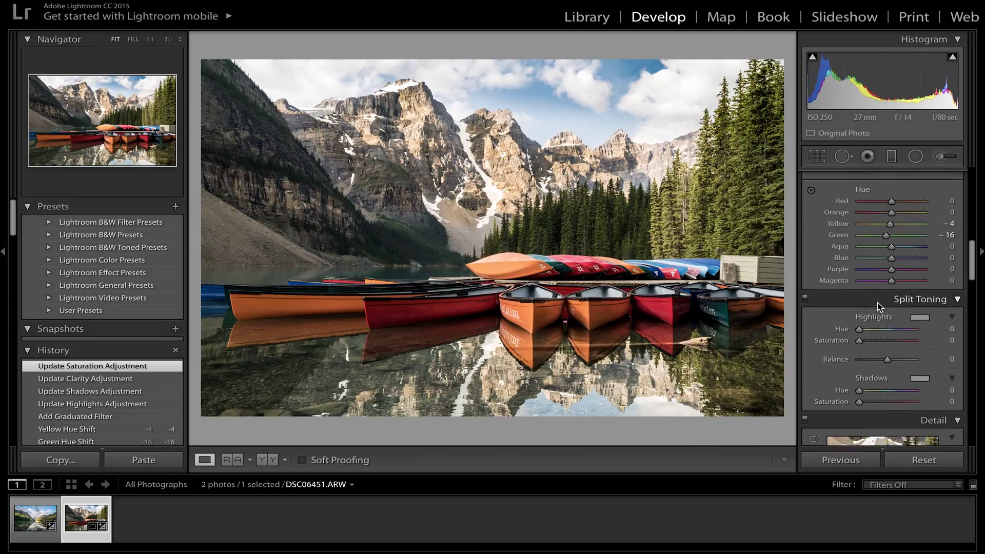
scroll(878, 302, up, 3)
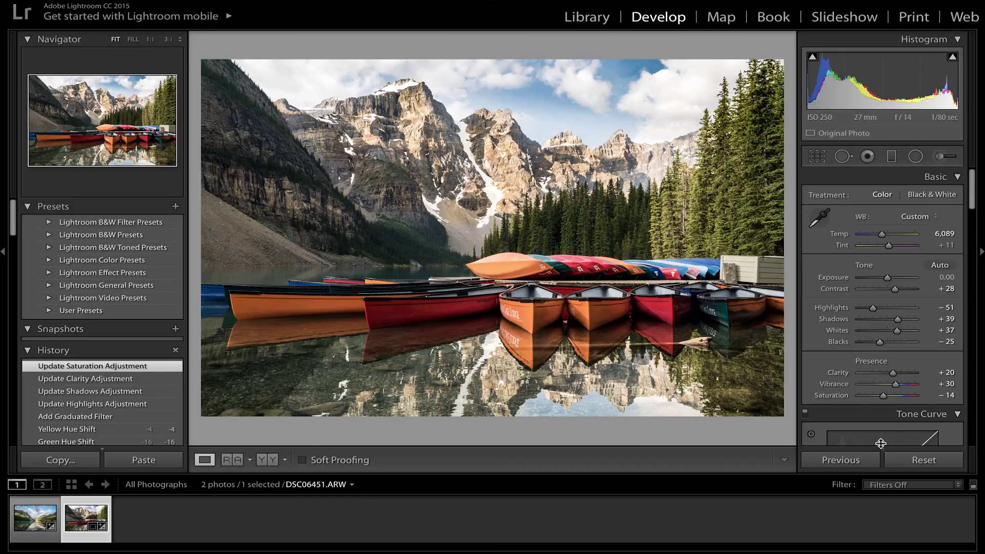
click(914, 462)
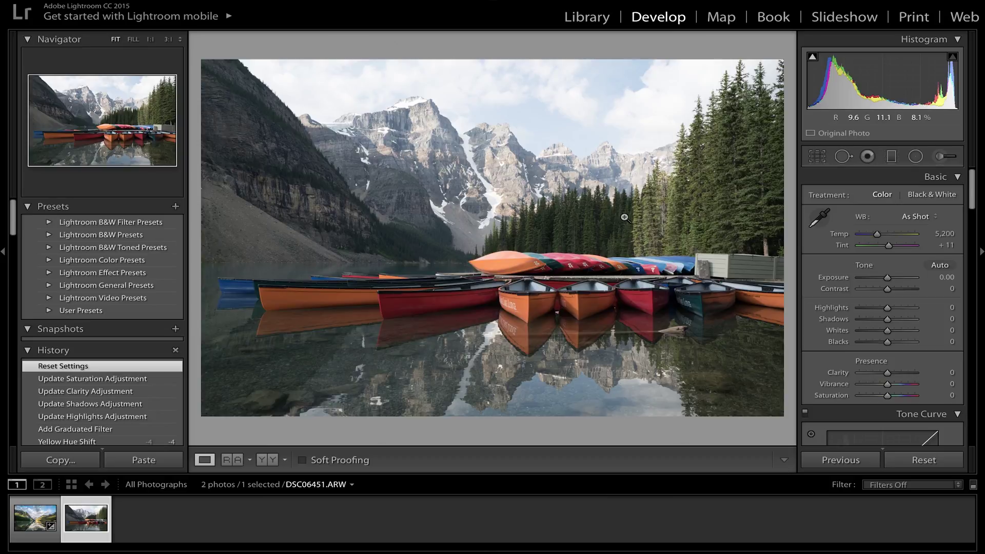
key(ctrl+z)
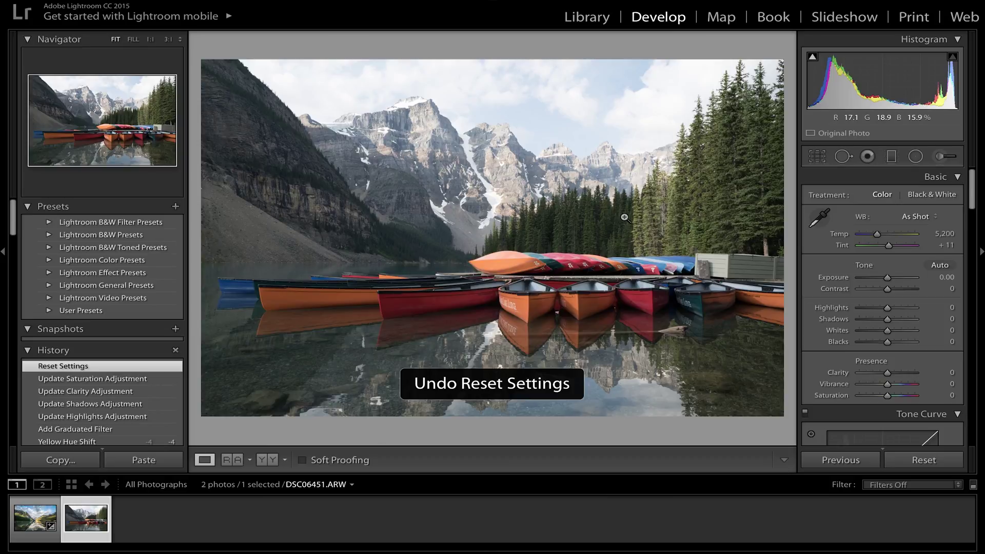